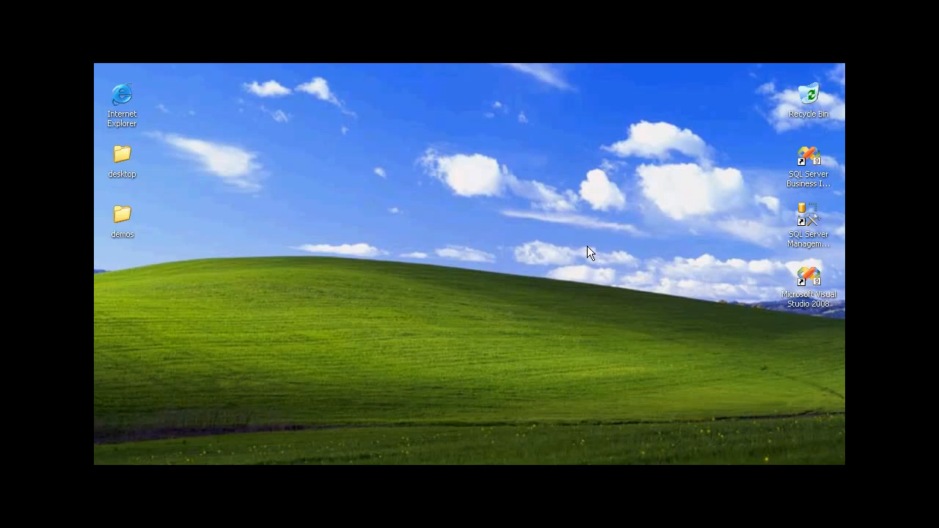
Step: Open SQL Server Business Intelligence Development Studio and create an Integration Services project named ssisdeployment
double_click(808, 161)
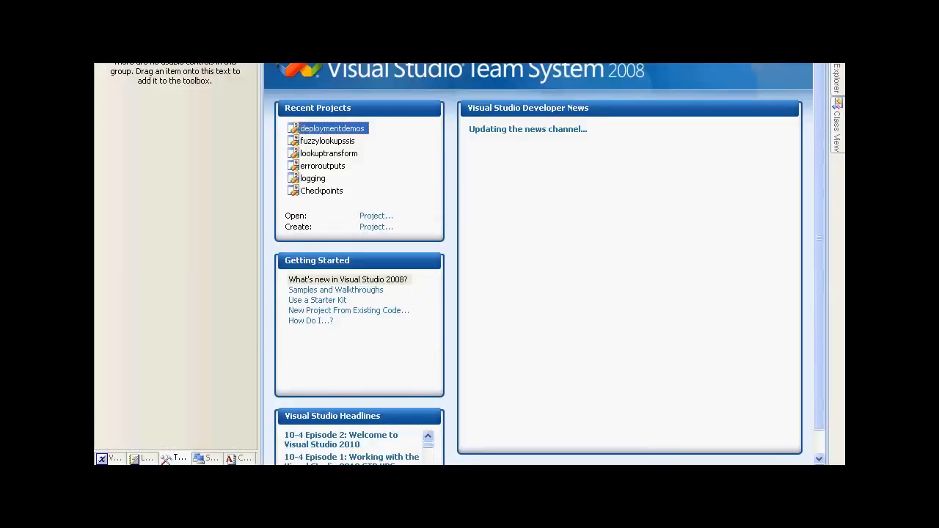
key("alt+f")
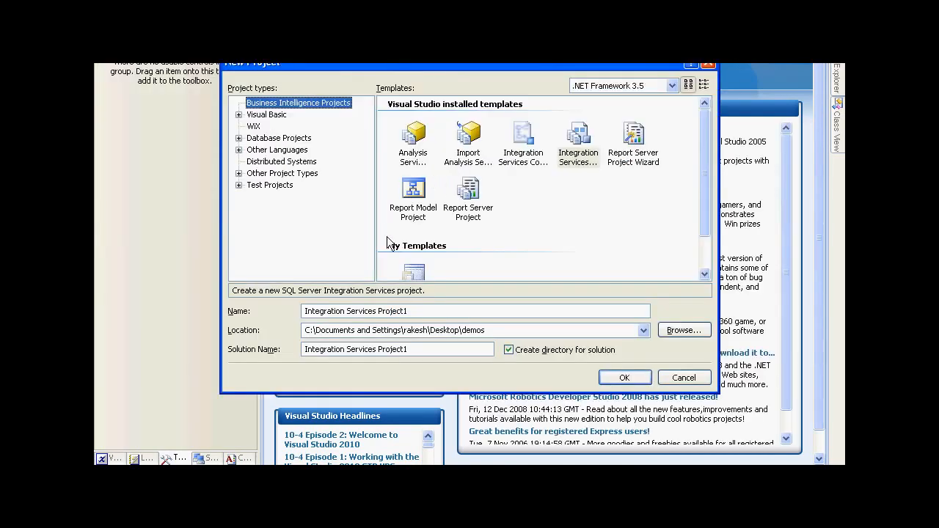
left_click(419, 311)
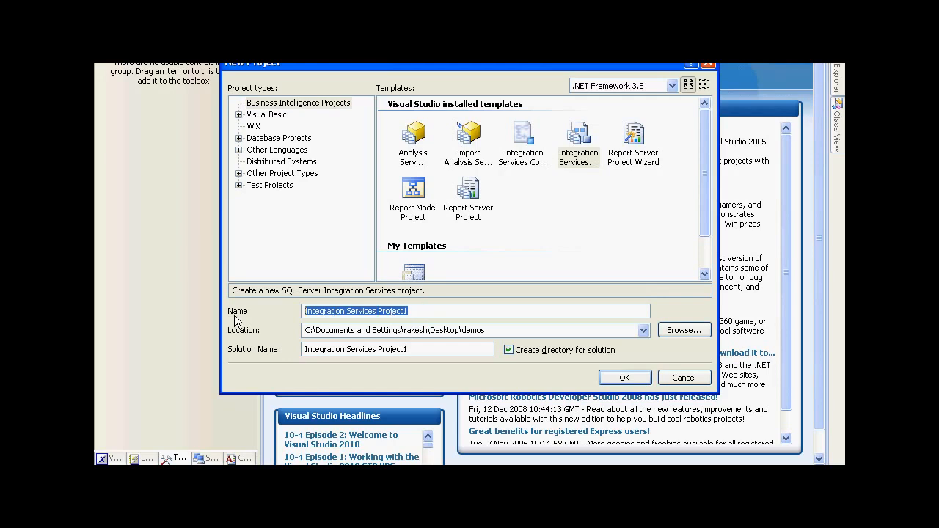
type("ssisdeployment")
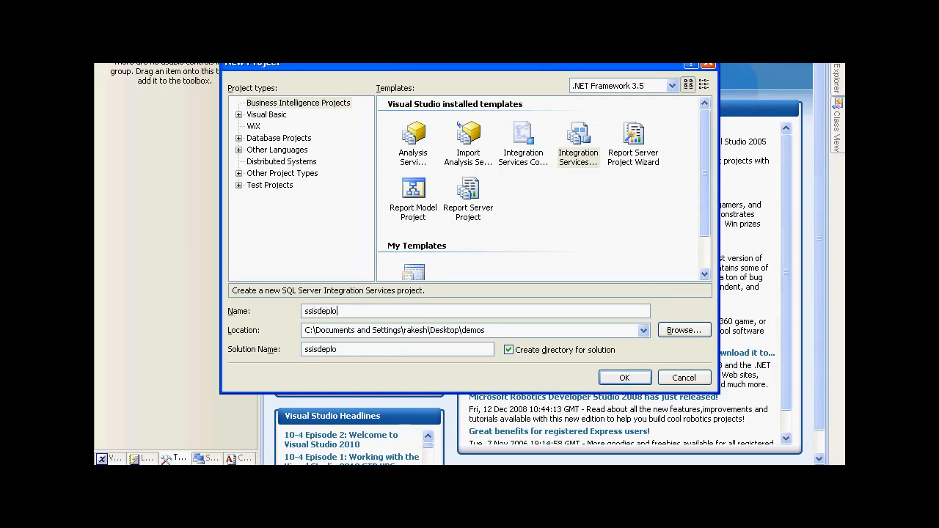
left_click(622, 382)
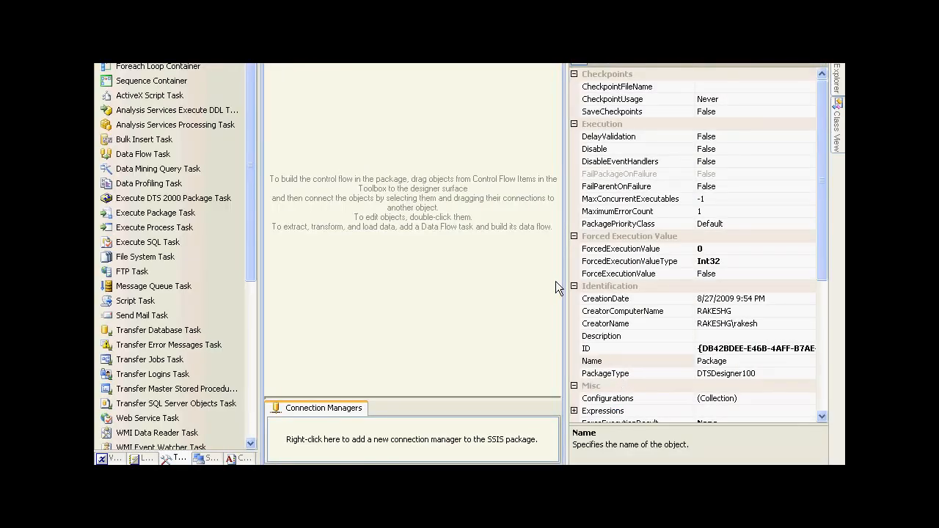
Step: Add a Data Flow task to the package and place an Excel Source near the top of its data flow
left_click_drag(565, 286, 683, 288)
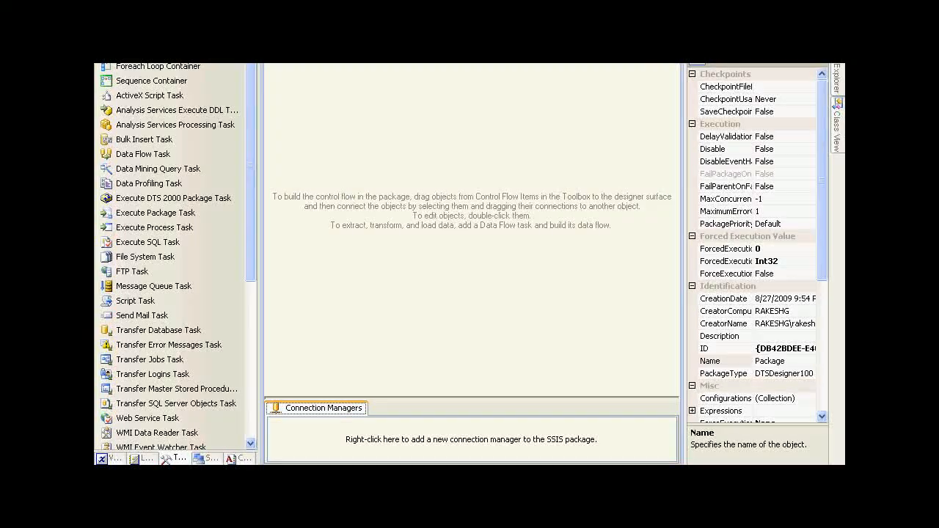
left_click(378, 59)
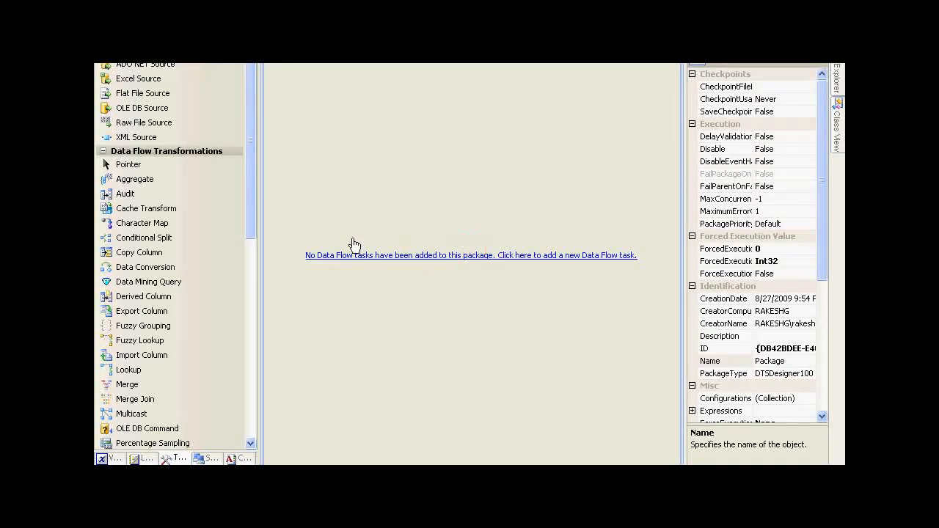
left_click(352, 255)
left_click_drag(140, 78, 377, 110)
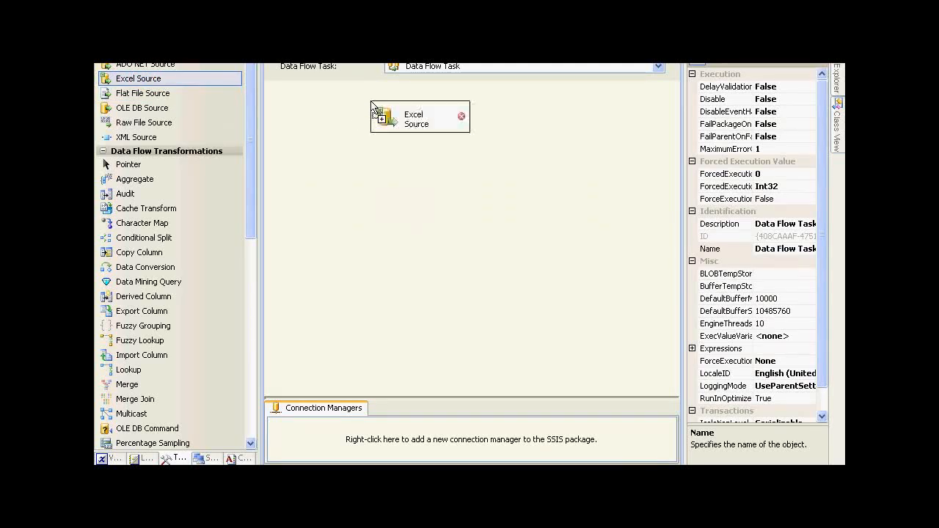
Step: Place an OLE DB Destination in the data flow directly below the Excel Source
left_click_drag(251, 228, 257, 441)
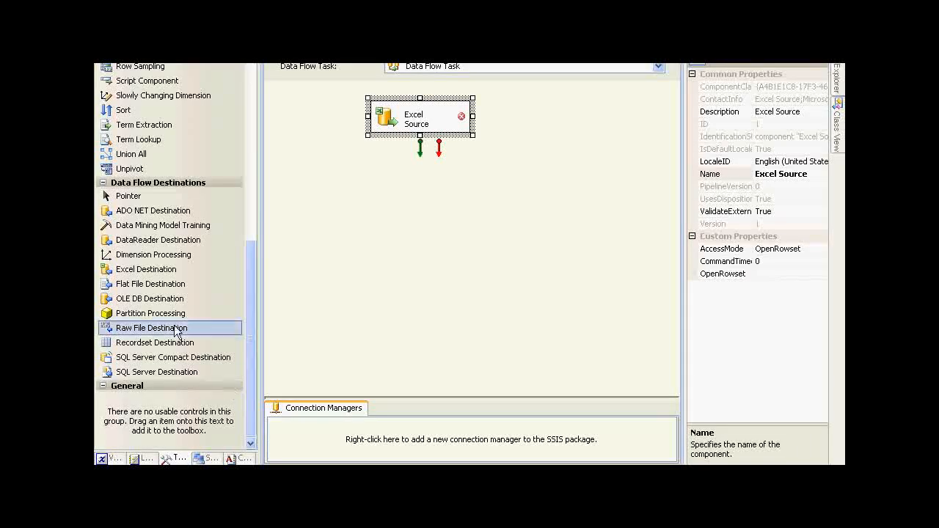
left_click_drag(156, 298, 365, 213)
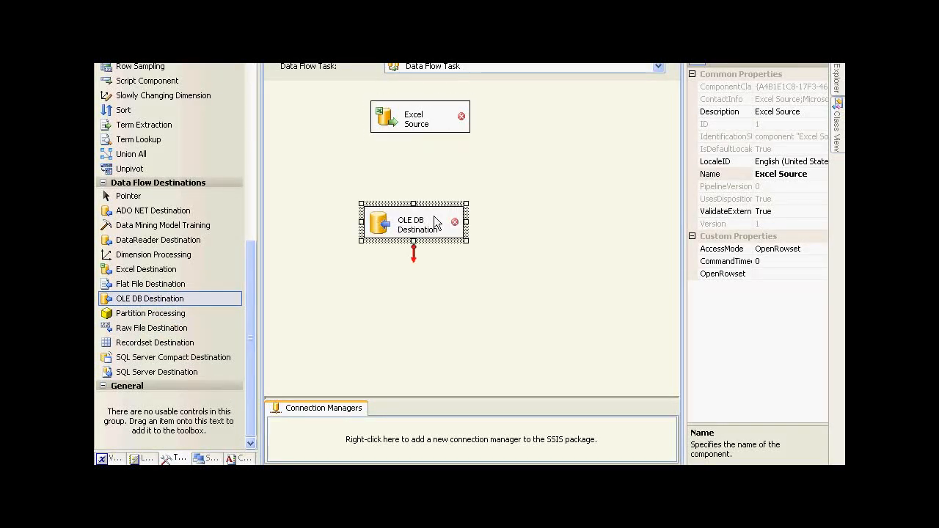
left_click_drag(437, 208, 451, 194)
Step: Give the Excel Source a new connection to DBToExcel.xls in the demo4 folder, with Microsoft Excel 2007 as the version
left_click(433, 121)
right_click(434, 120)
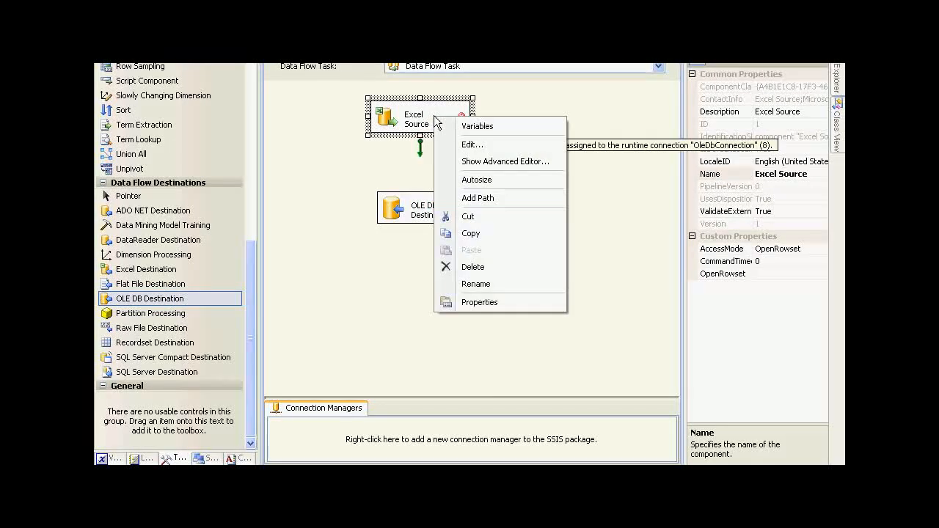
left_click(487, 146)
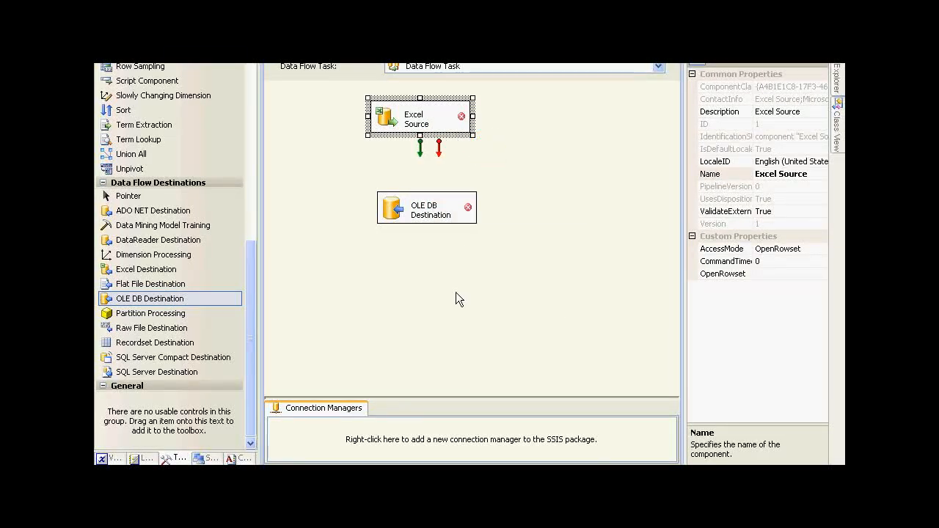
left_click(630, 154)
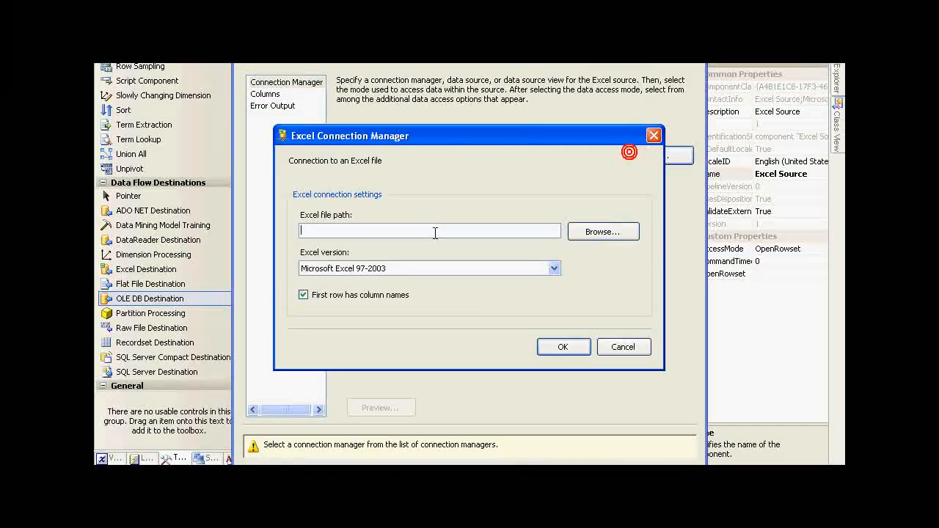
left_click(595, 231)
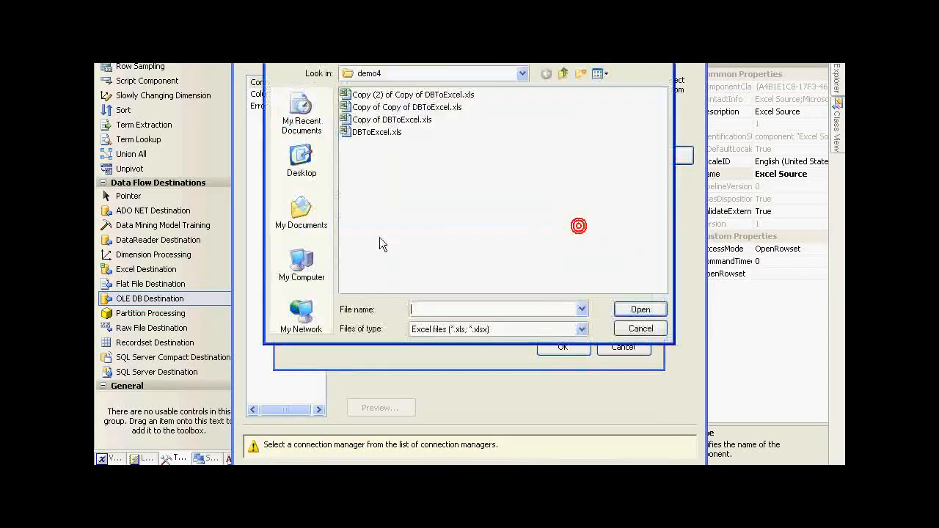
left_click(377, 132)
left_click(623, 309)
left_click(415, 267)
left_click(384, 319)
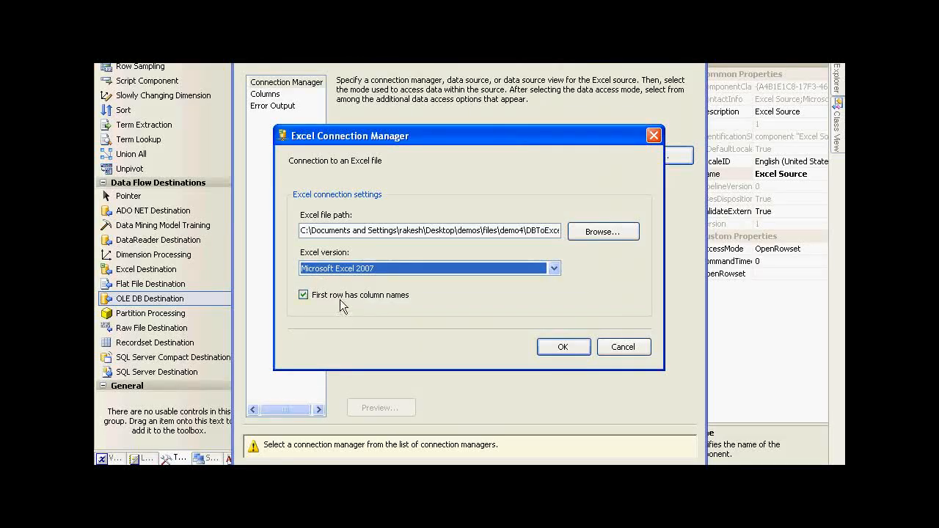
left_click(550, 347)
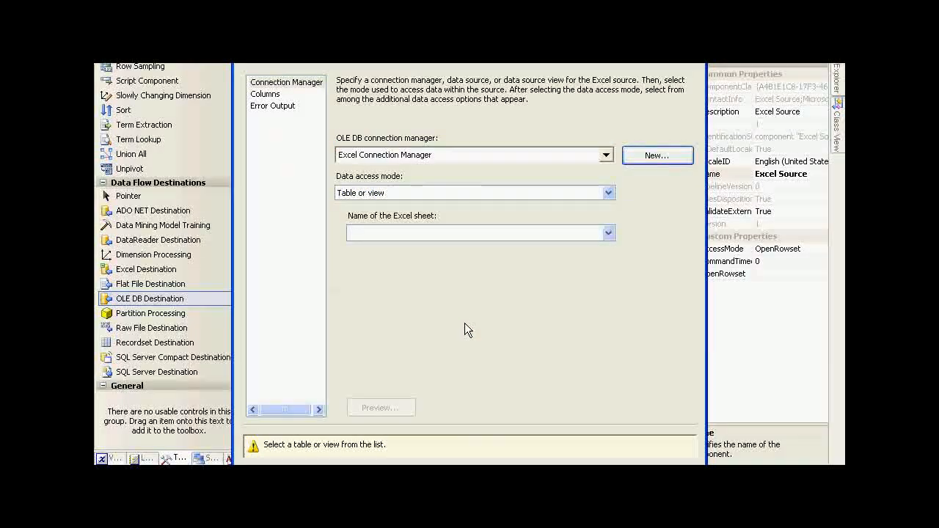
Step: Select the Department sheet for the Excel Source, preview its rows and accept the source settings
left_click(608, 233)
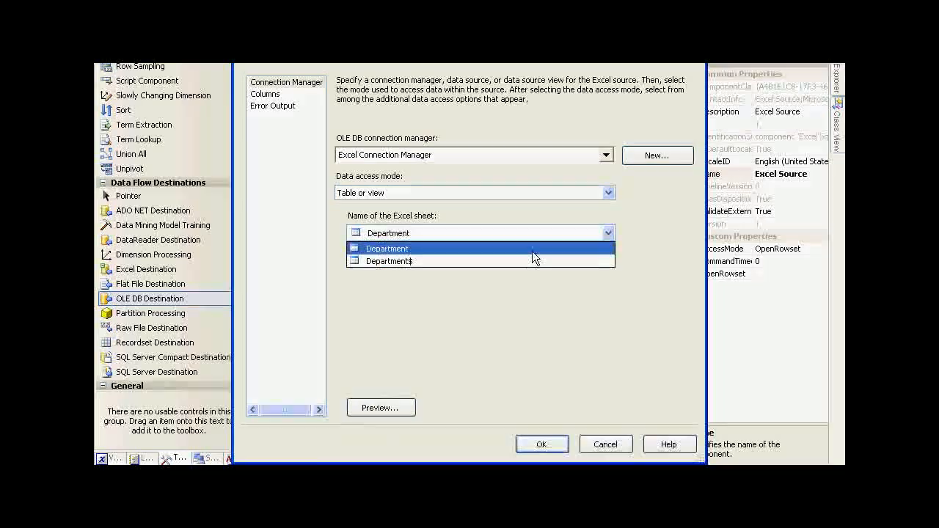
left_click(531, 249)
left_click(397, 307)
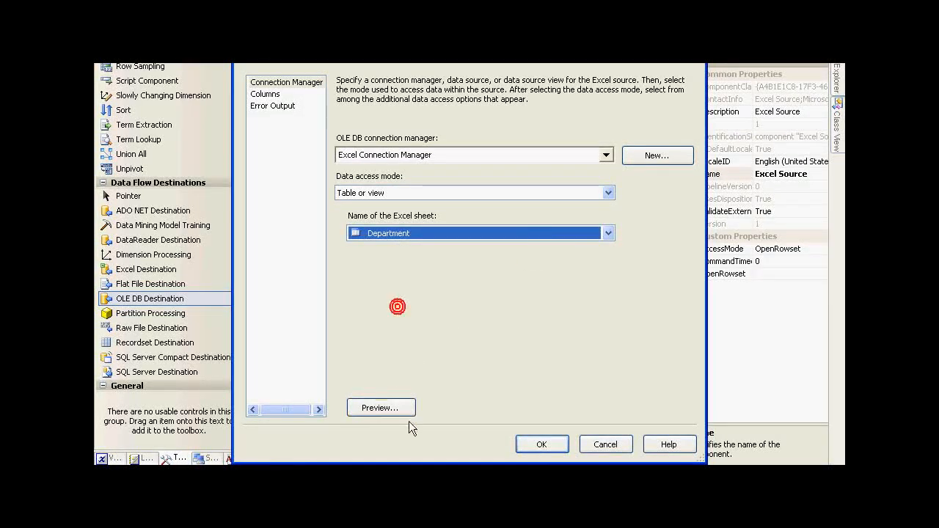
left_click(412, 408)
mouse_move(596, 140)
left_mouse_down()
mouse_move(596, 165)
mouse_move(585, 147)
left_mouse_up()
mouse_move(391, 127)
left_mouse_down()
mouse_move(415, 128)
mouse_move(405, 127)
left_mouse_up()
left_click_drag(462, 128, 477, 127)
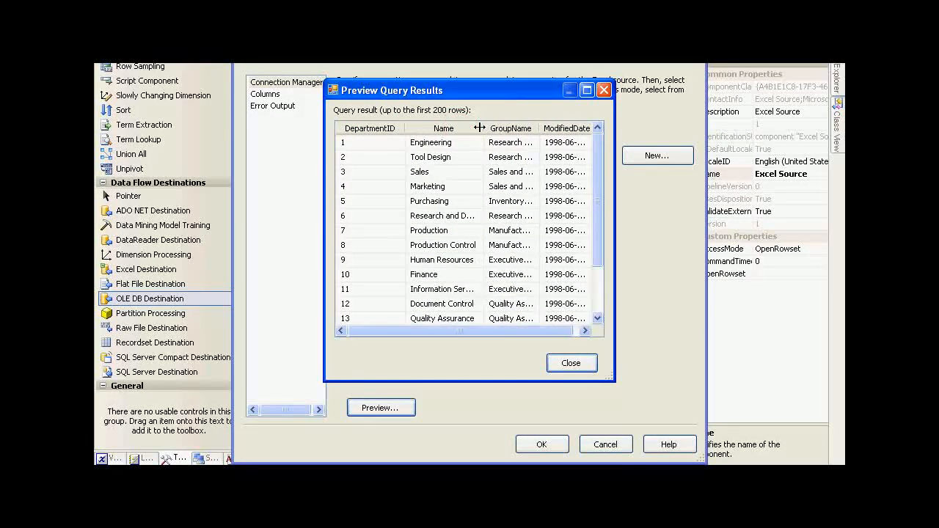
left_click(571, 363)
left_click(531, 443)
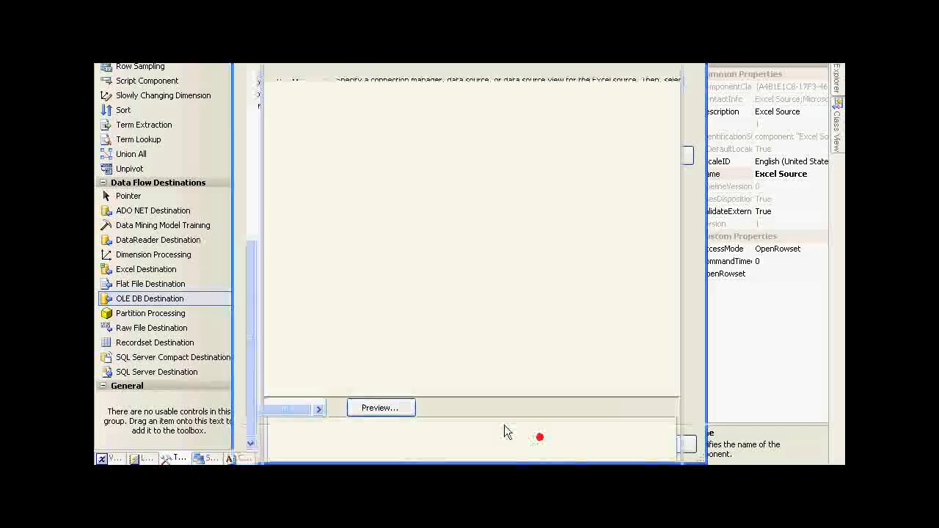
Step: Connect the Excel Source output to the OLE DB Destination and assign the destination the existing DemoDB connection
left_click_drag(420, 148, 400, 213)
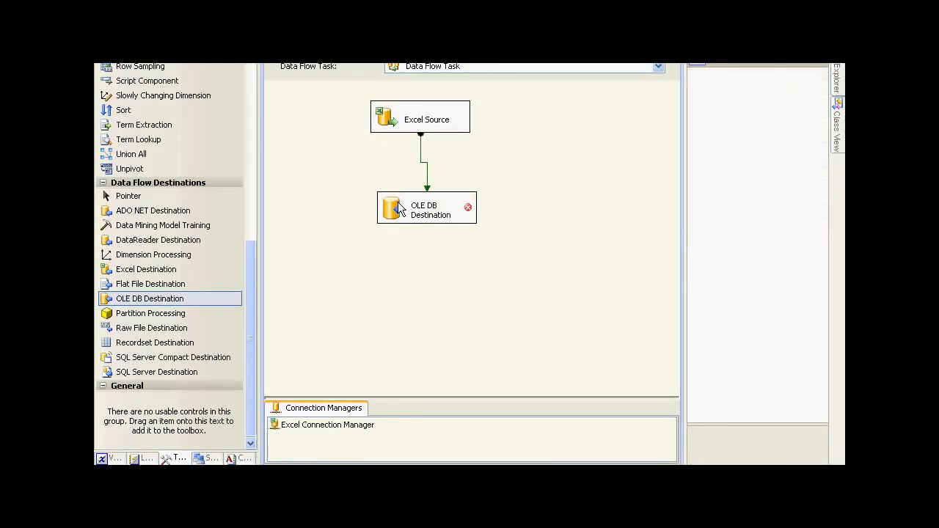
right_click(455, 215)
left_click(489, 241)
left_click(636, 157)
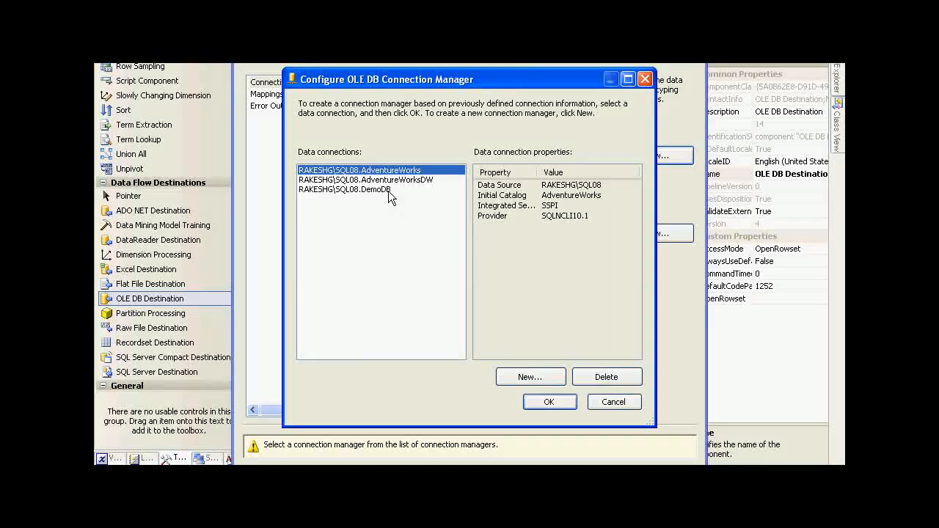
left_click(388, 191)
left_click(540, 399)
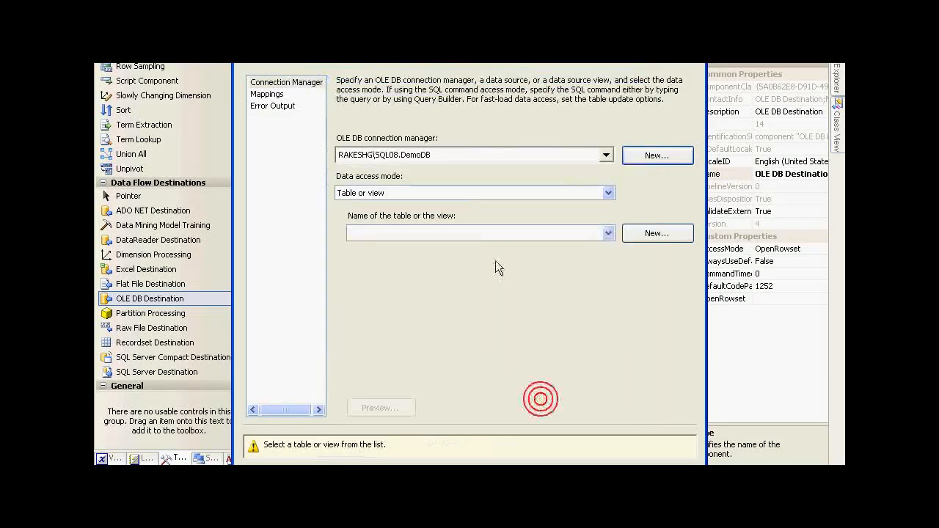
Step: Create a new destination table named ssisdeployment from the generated CREATE TABLE statement
left_click(651, 235)
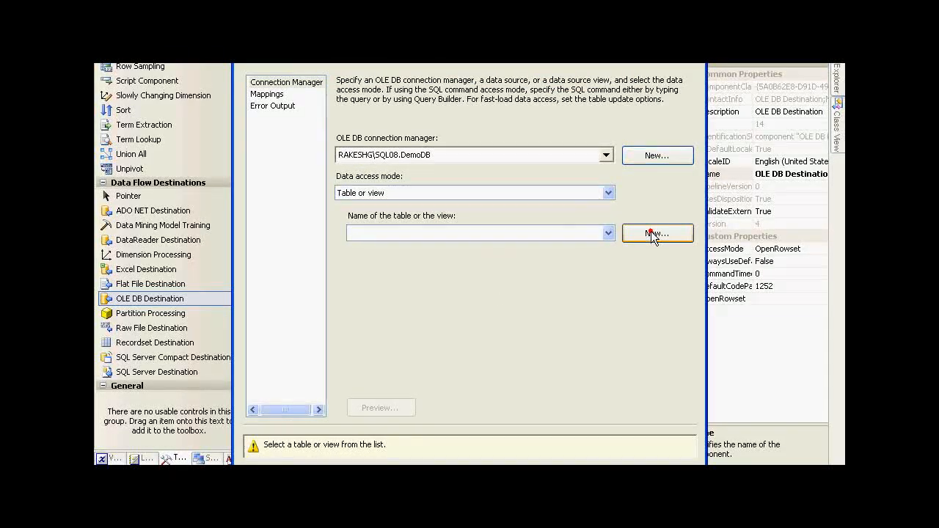
left_click(419, 151)
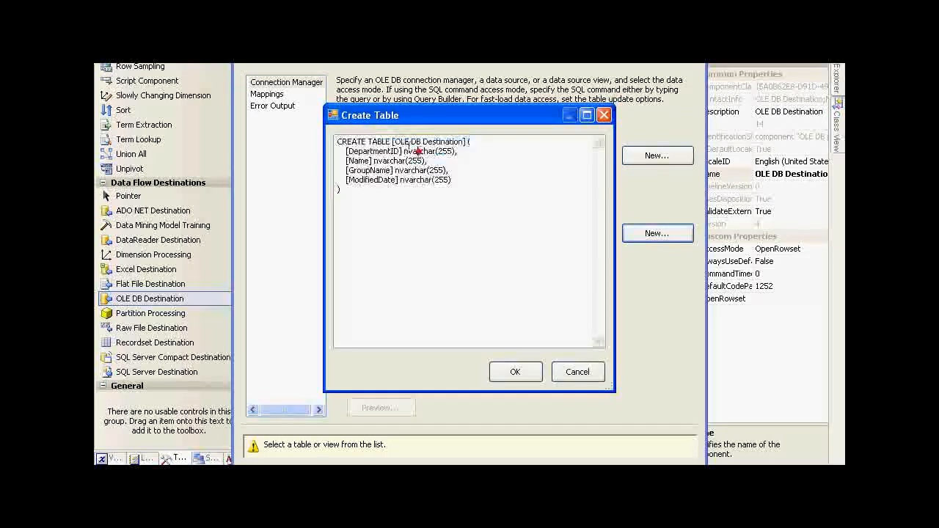
left_click_drag(394, 141, 465, 142)
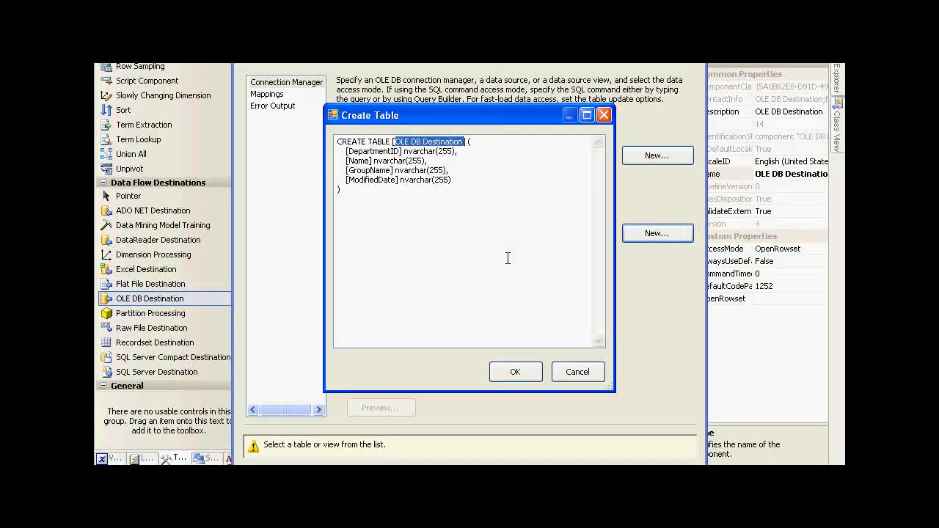
type("ssisdeplo")
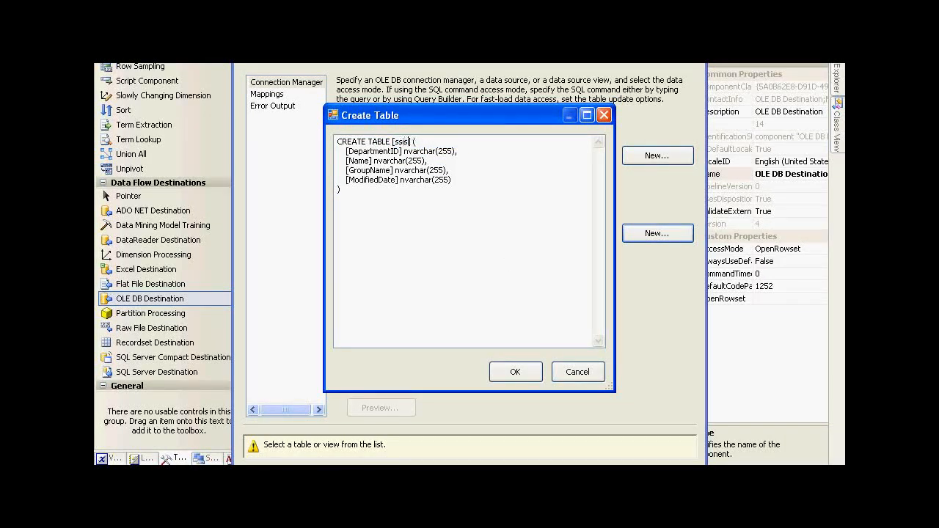
type("yment")
left_click(515, 371)
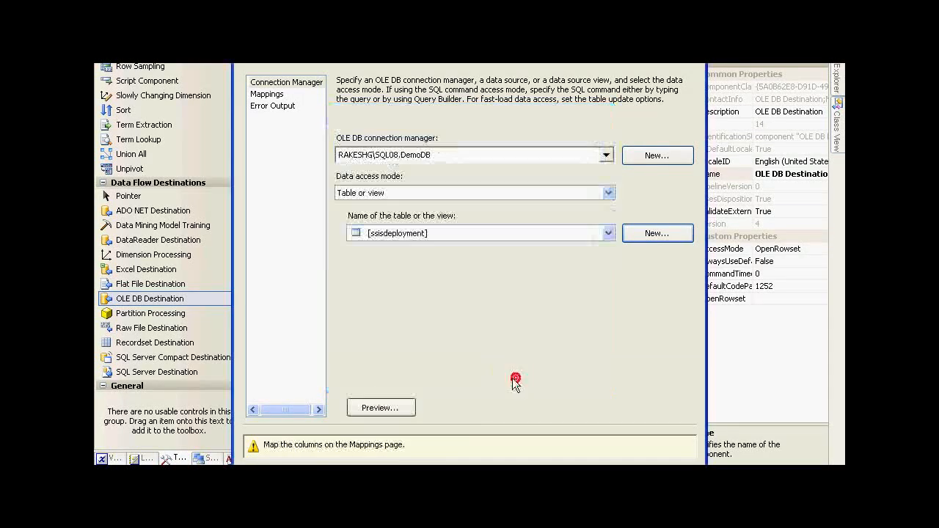
Step: Preview the new table, then accept the OLE DB Destination with its columns mapped to the same-named input columns
left_click(402, 416)
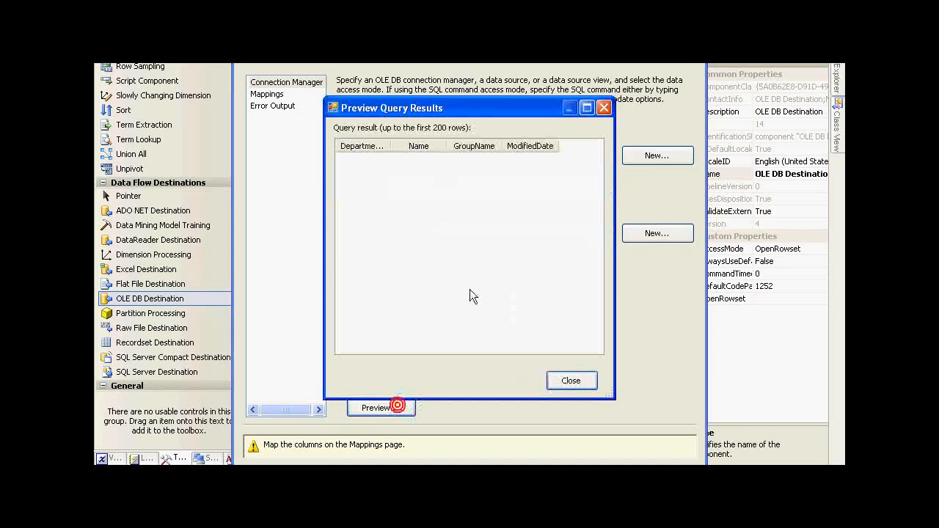
left_click(570, 379)
left_click(284, 96)
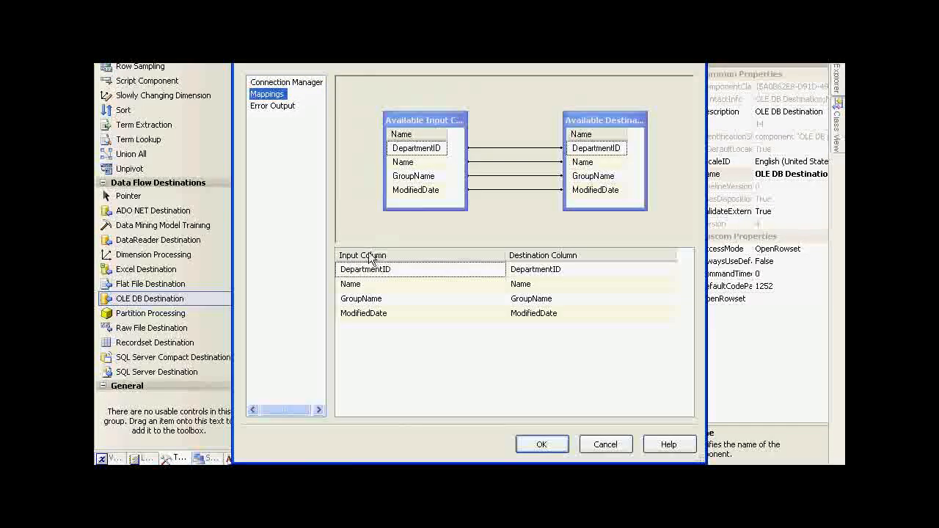
left_click(281, 84)
left_click(533, 442)
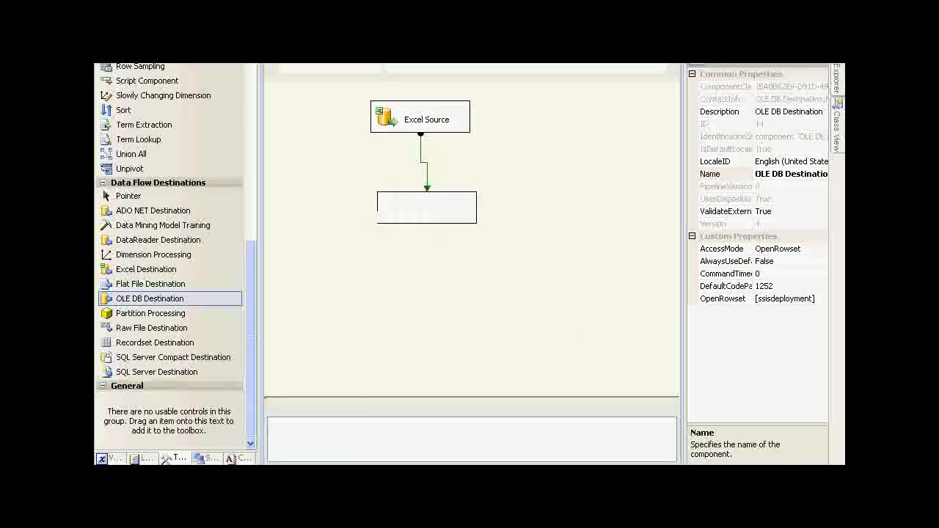
Step: Set CreateDeploymentUtility to True in the ssisdeployment project's Deployment Utility properties, then apply and accept the change
mouse_move(837, 79)
right_click(706, 67)
left_click(750, 377)
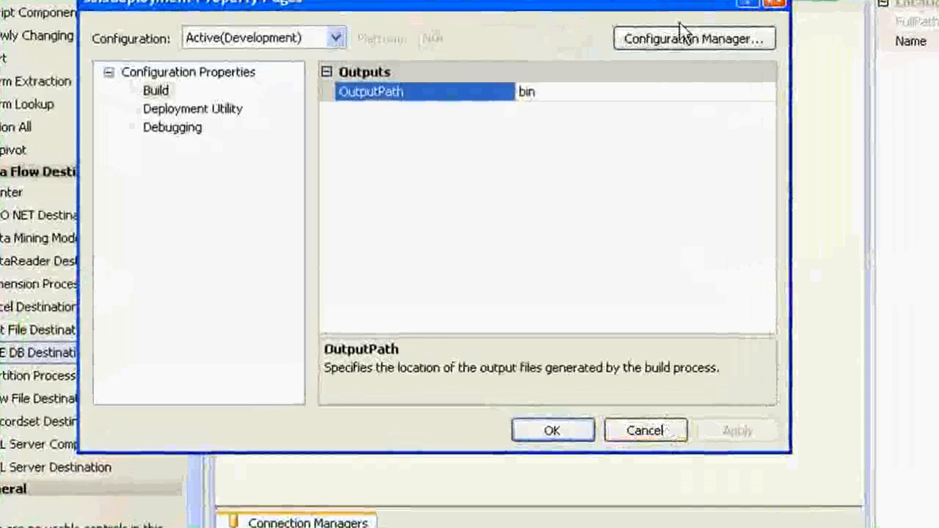
left_click_drag(668, 5, 738, 9)
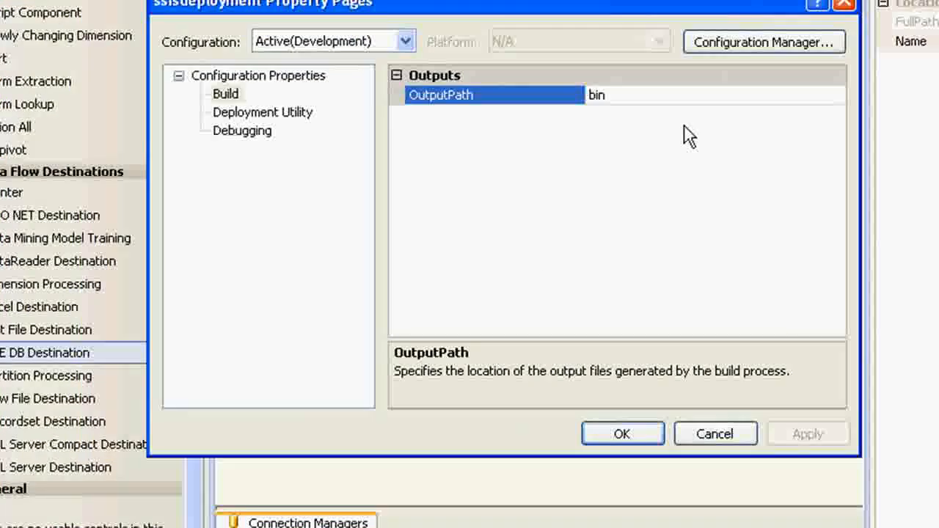
left_click(287, 116)
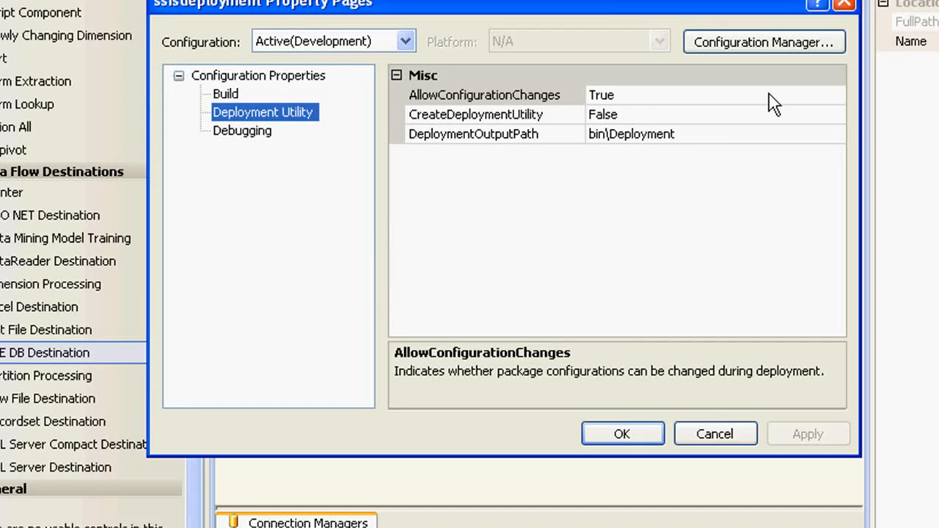
left_click_drag(589, 92, 596, 94)
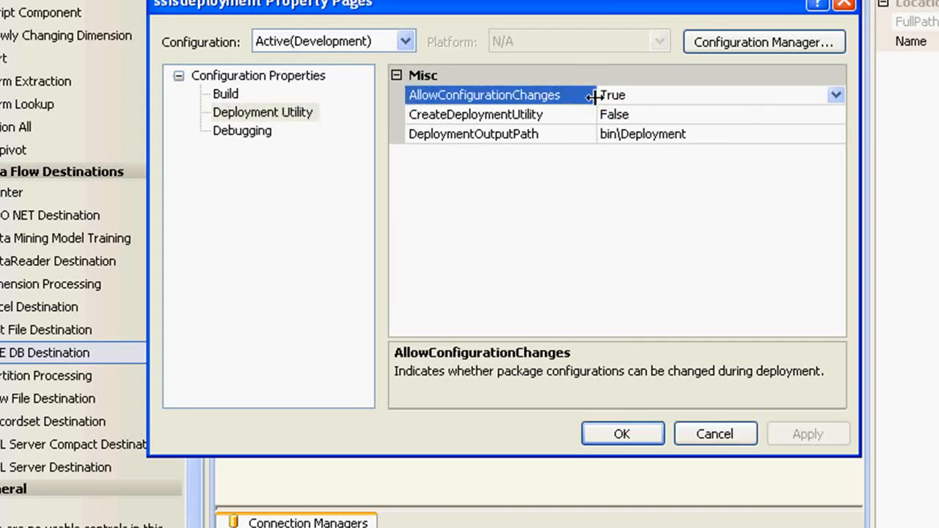
left_click(545, 113)
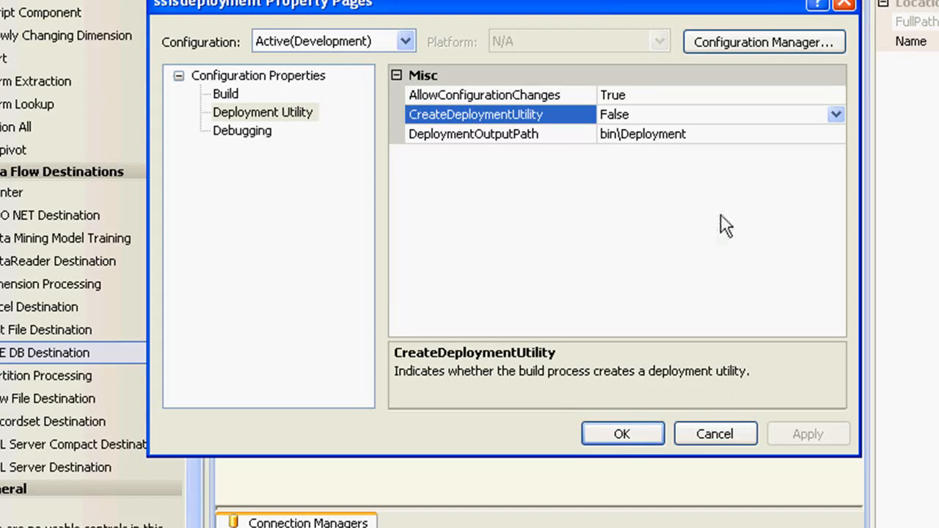
left_click(836, 114)
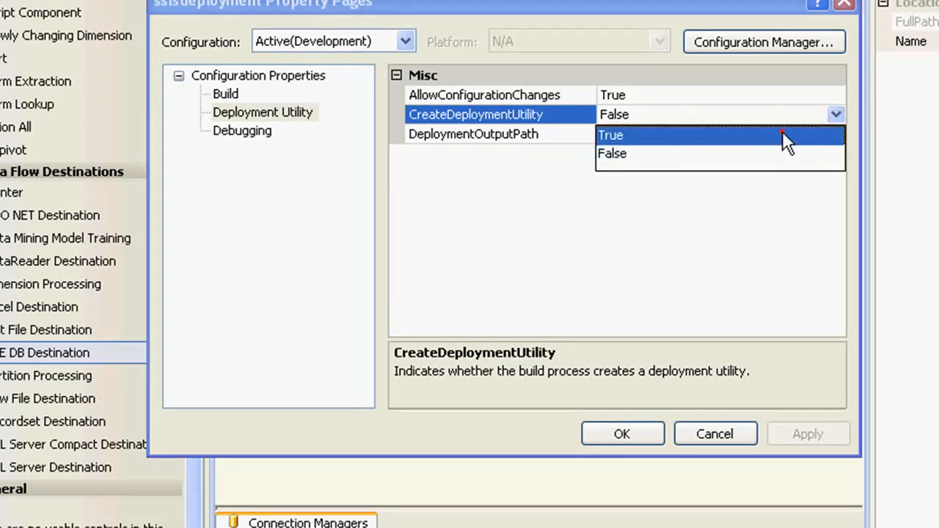
left_click(782, 133)
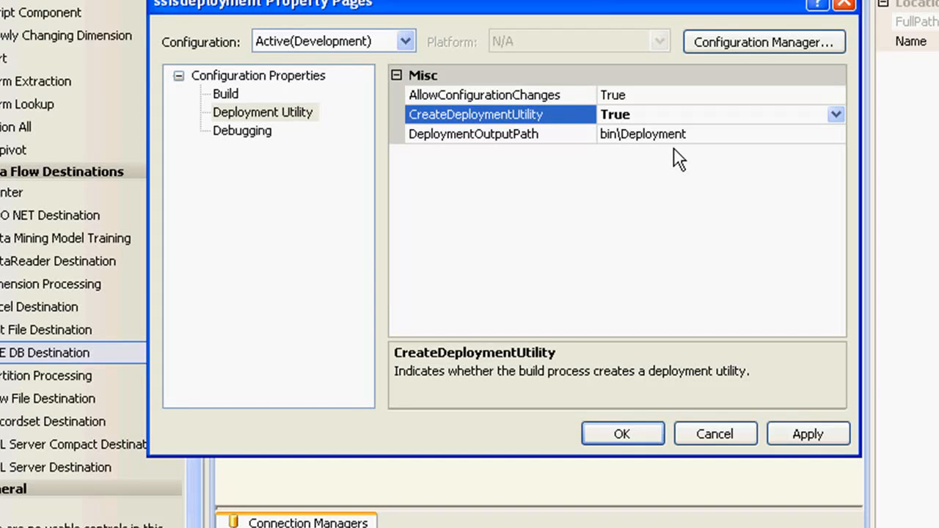
left_click(807, 433)
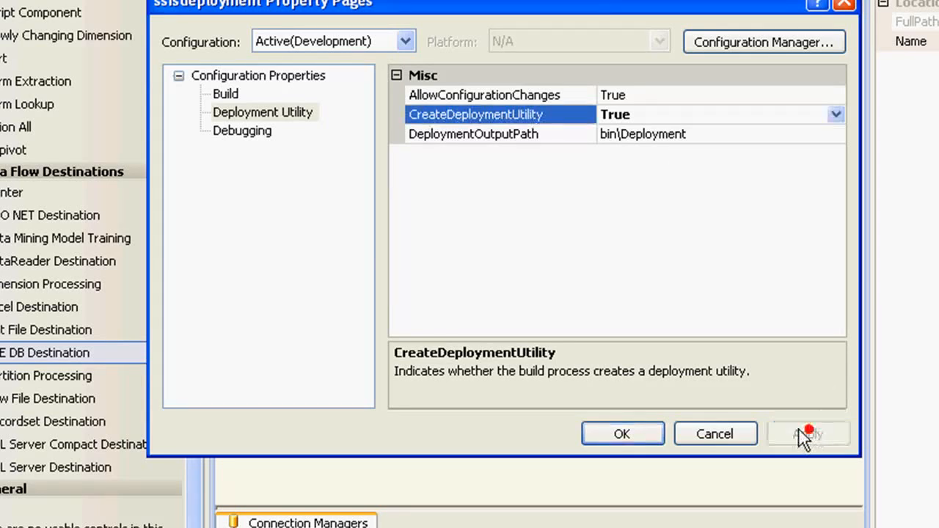
left_click(621, 434)
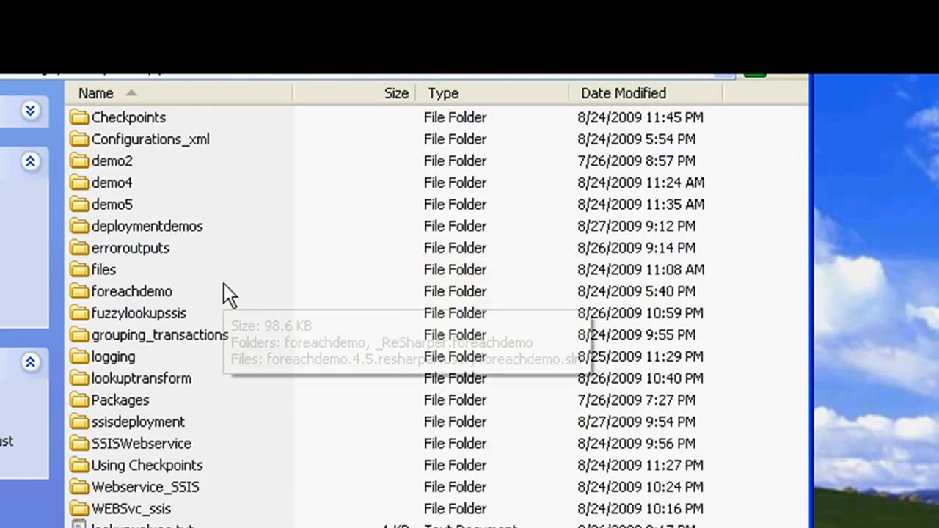
Step: In the file explorer, open the ssisdeployment project's bin\Deployment folder containing the build output
double_click(155, 422)
double_click(396, 119)
double_click(141, 121)
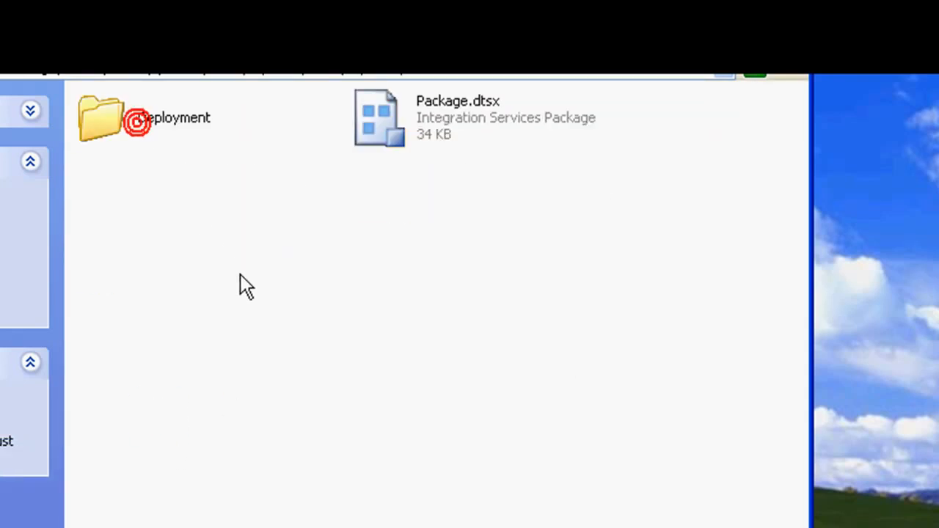
double_click(100, 118)
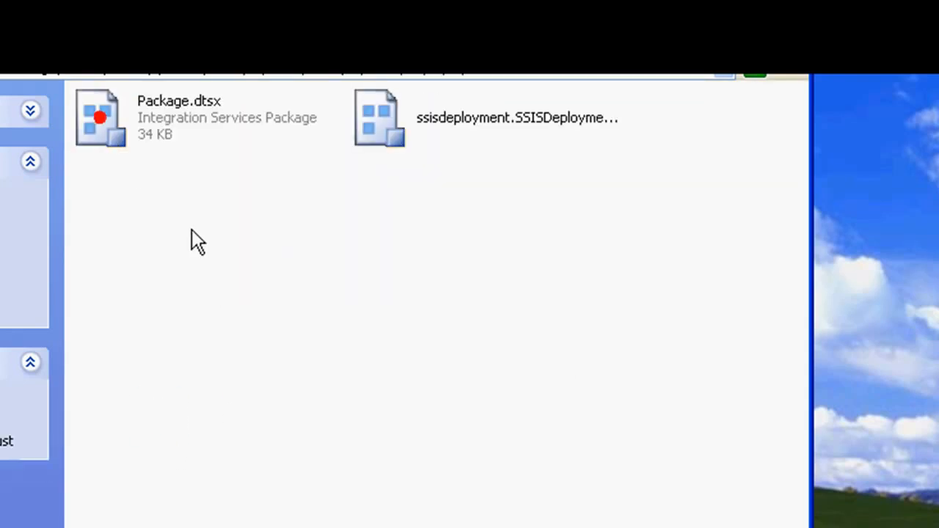
Step: Show the Deployment folder's files in the Details view and adjust the Name column to fit the full manifest name
left_click(221, 63)
left_click(252, 156)
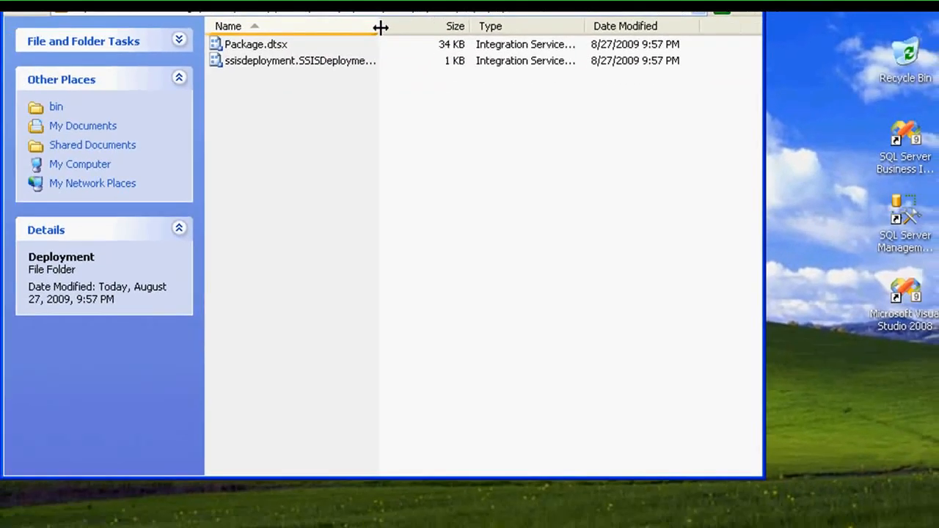
left_click_drag(294, 97, 445, 102)
left_click_drag(492, 31, 490, 31)
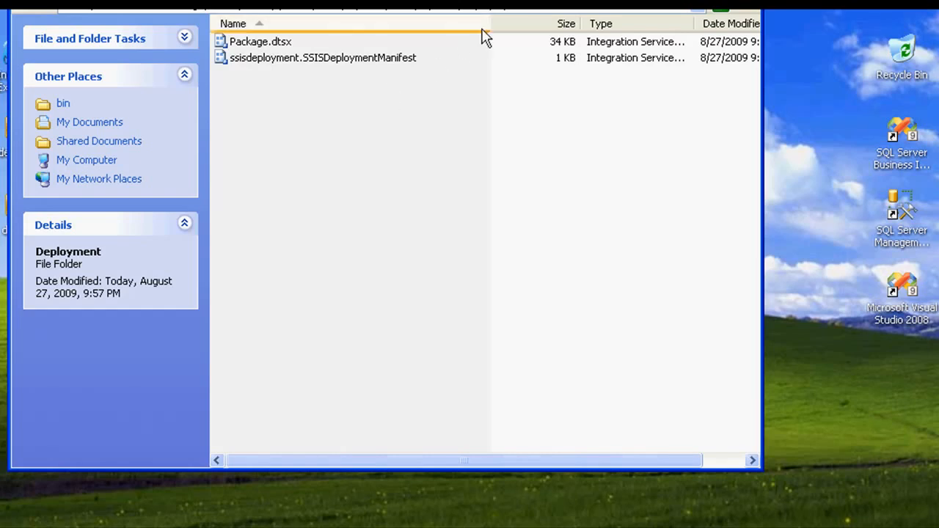
left_click_drag(489, 23, 450, 23)
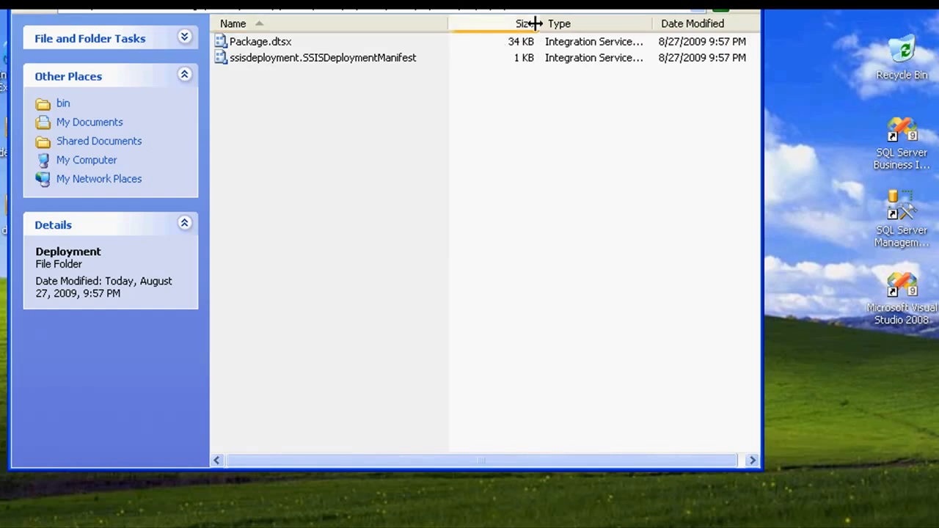
Step: Launch the Package Installation Wizard from ssisdeployment.SSISDeploymentManifest and proceed with File system deployment
double_click(355, 60)
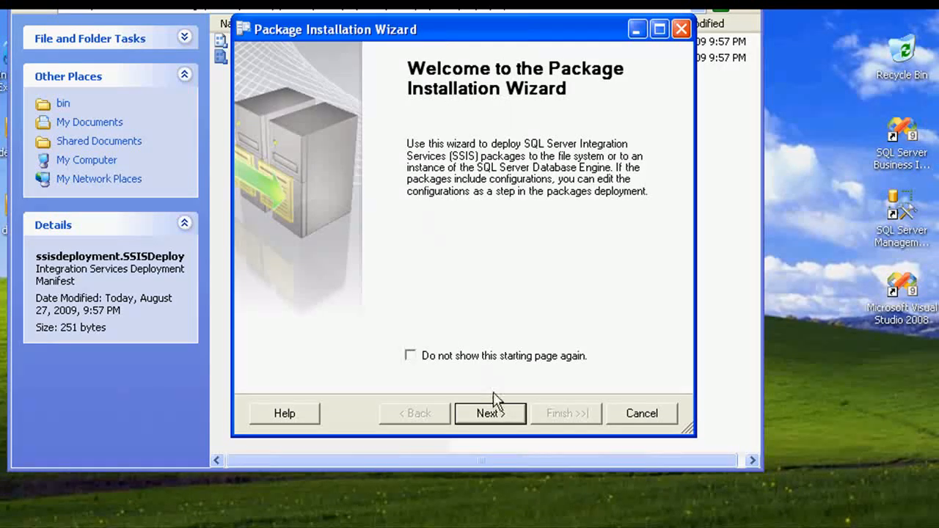
left_click(485, 414)
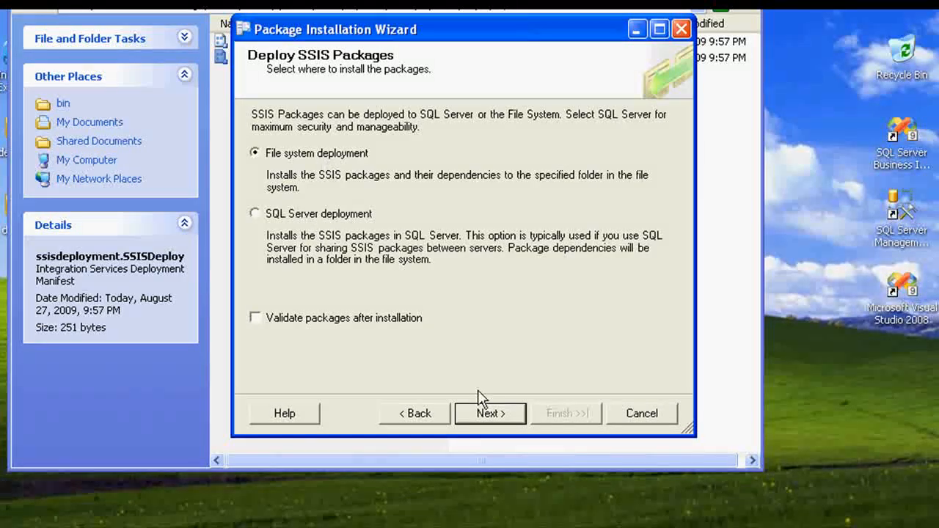
left_click(489, 413)
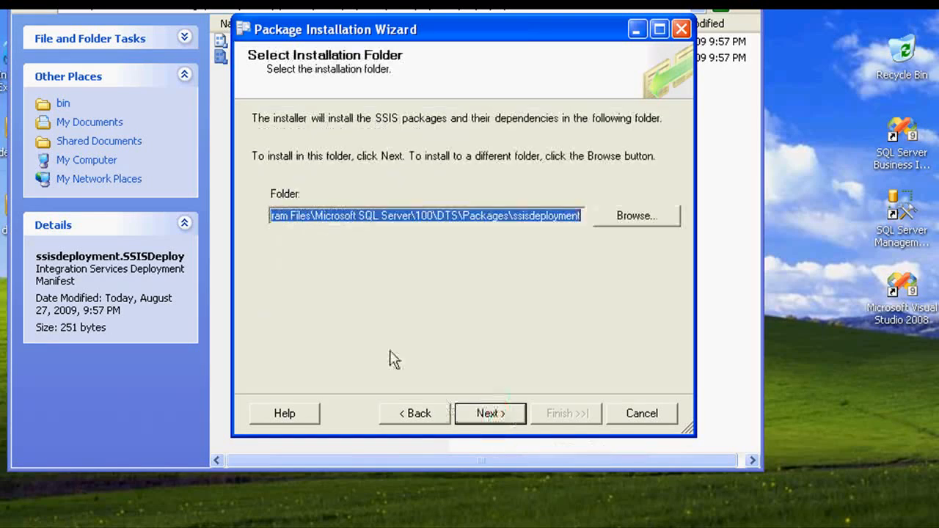
Step: Copy the default installation folder path ending in DTS\Packages\ssisdeployment and install the package there
left_click(362, 217)
left_click_drag(524, 216, 774, 264)
key("ctrl+c")
left_click(327, 217)
left_click(505, 413)
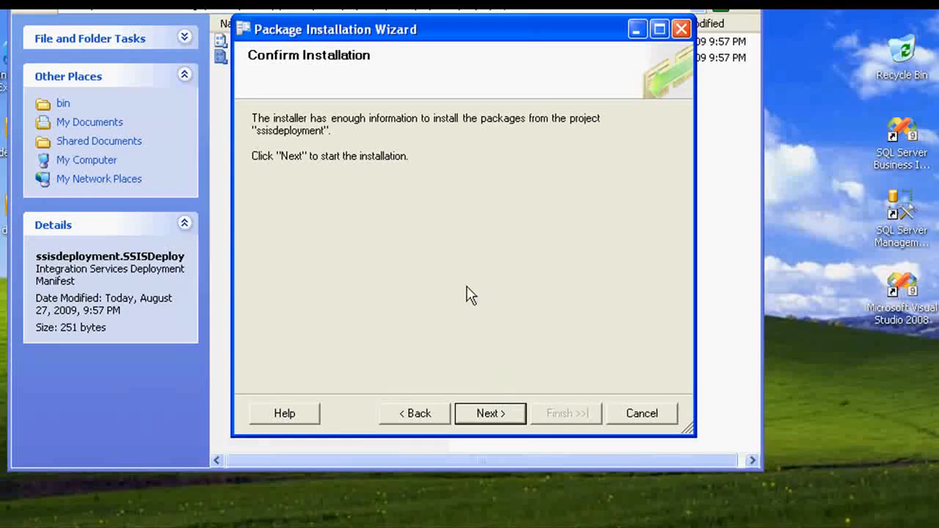
left_click(488, 414)
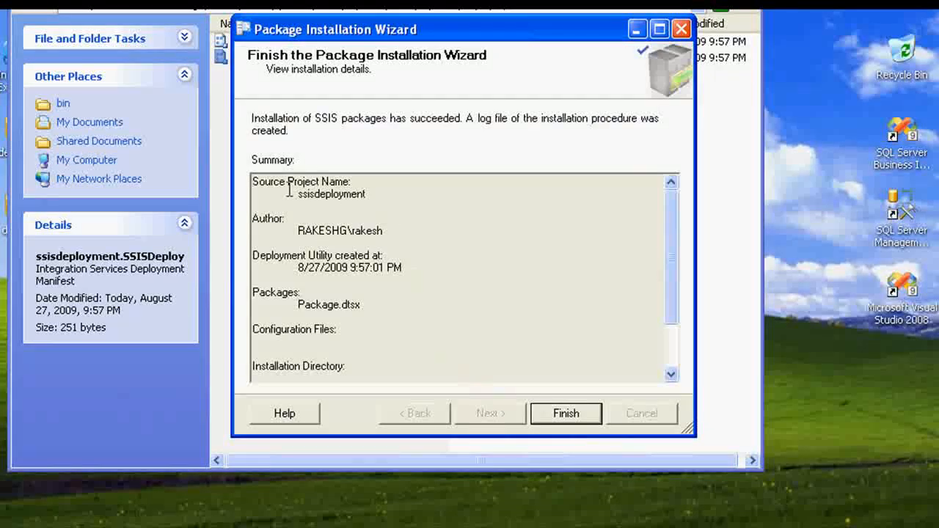
Step: Review the installation summary and finish the Package Installation Wizard
left_click_drag(253, 180, 455, 366)
left_click(450, 342)
left_click_drag(618, 355, 233, 160)
left_click(388, 252)
left_click(556, 417)
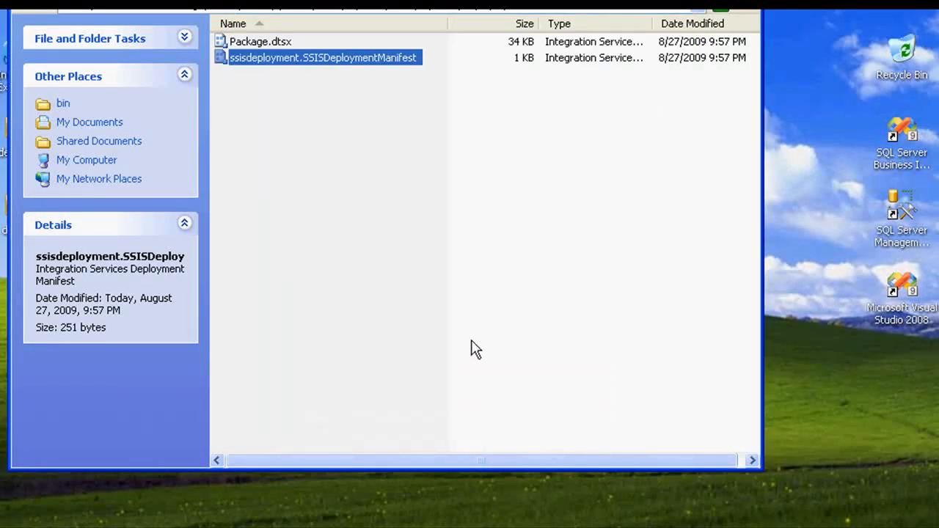
Step: Open the copied installation folder path through Run, check for the deployed Package.dtsx and close the folder window
key("super")
left_click(73, 519)
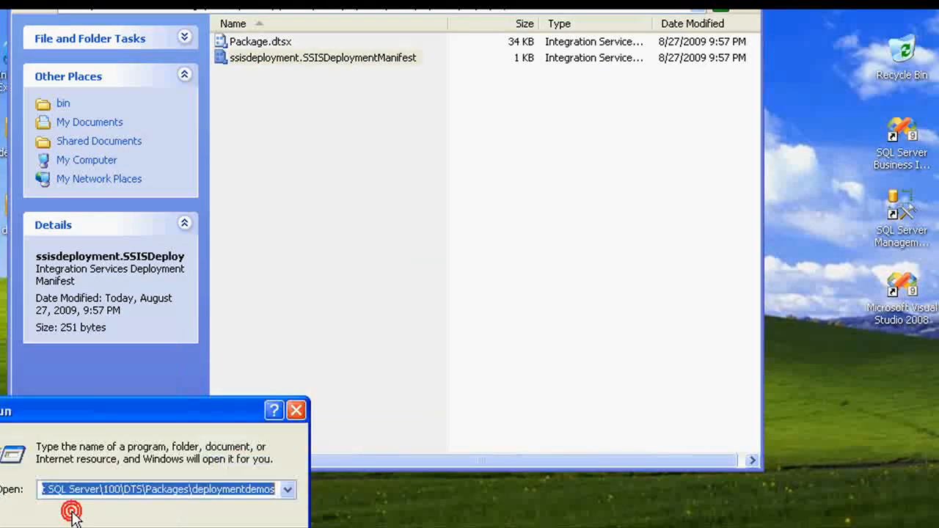
key("ctrl+v")
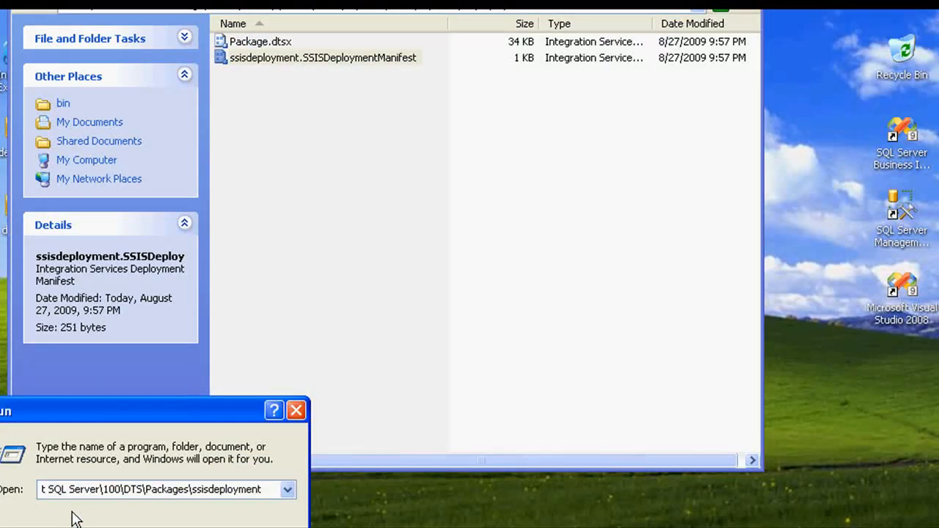
key("Return")
left_click_drag(438, 24, 443, 0)
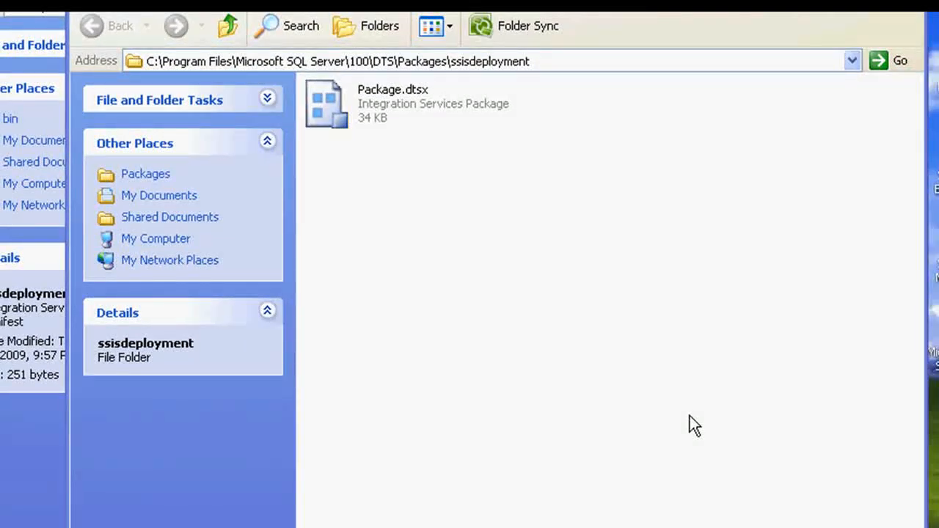
left_click(913, 3)
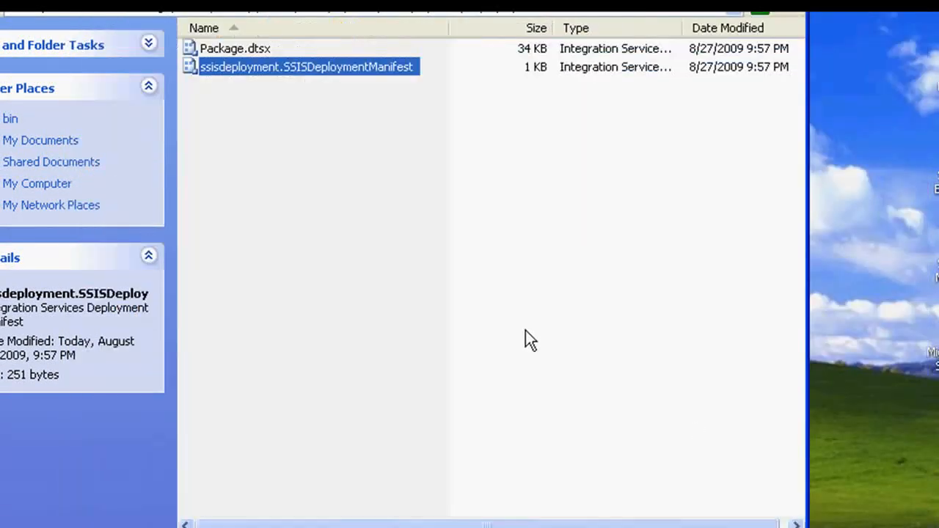
Step: Launch the Package Installation Wizard from the manifest again and proceed with SQL Server deployment
double_click(328, 69)
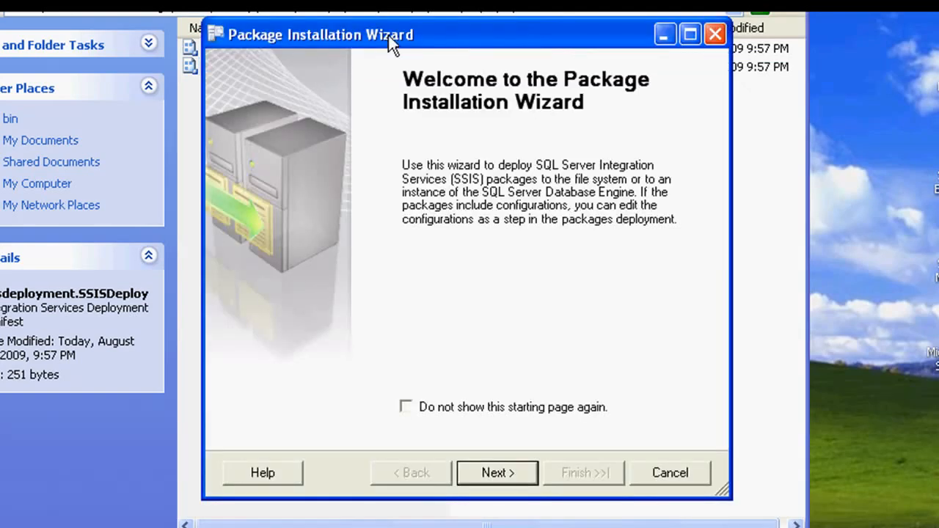
left_click(497, 474)
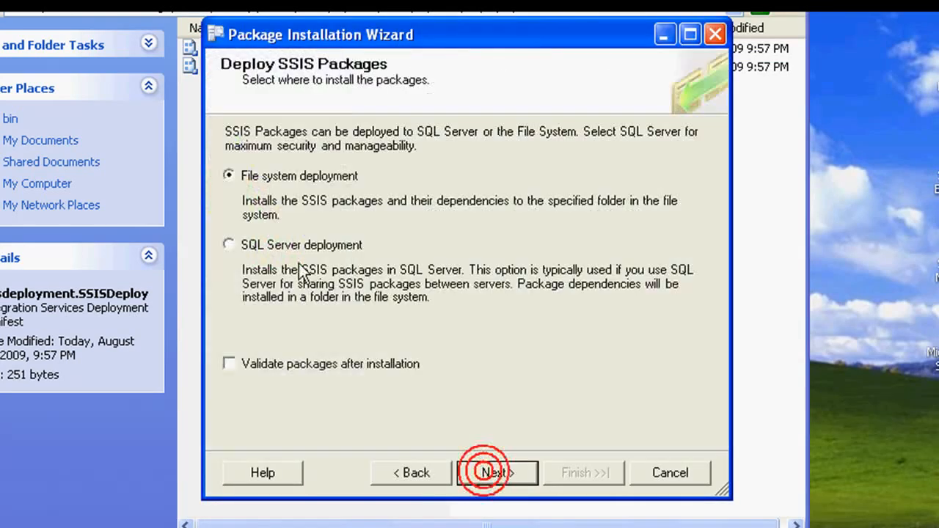
left_click(285, 245)
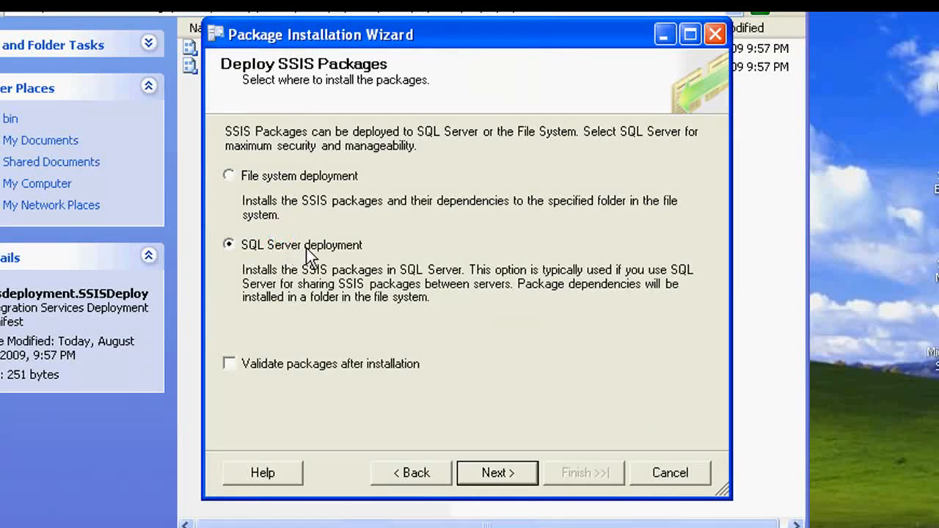
left_click(483, 474)
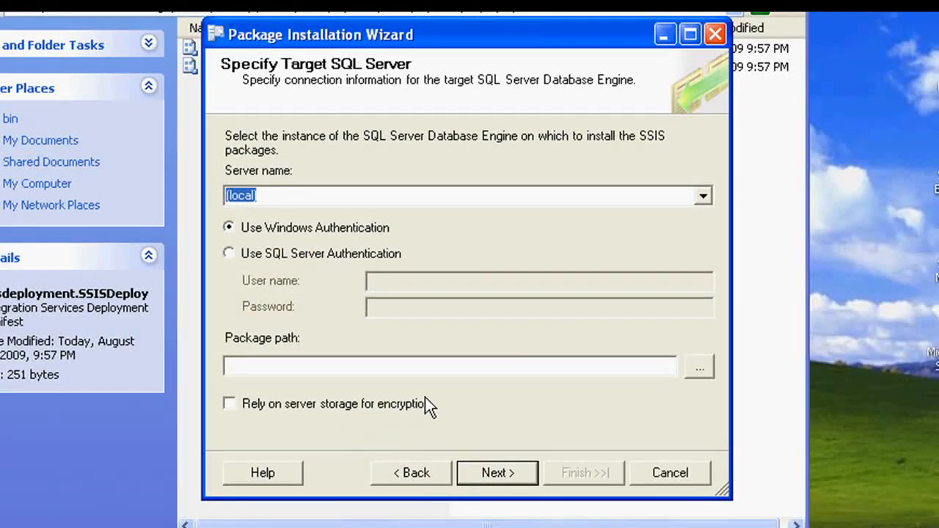
Step: Enter the sql08 instance as the target server using a forward slash, and try to browse for a package path
type("rakeshg/sql08")
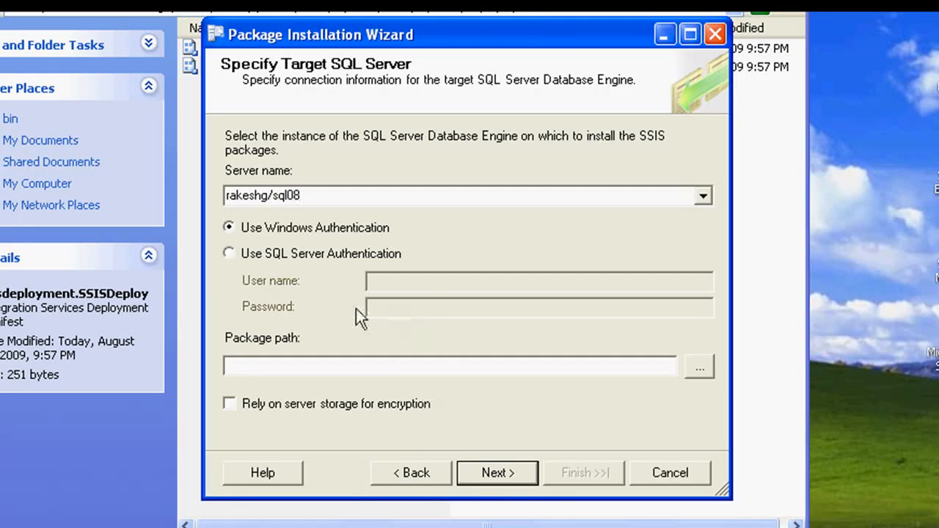
left_click(699, 366)
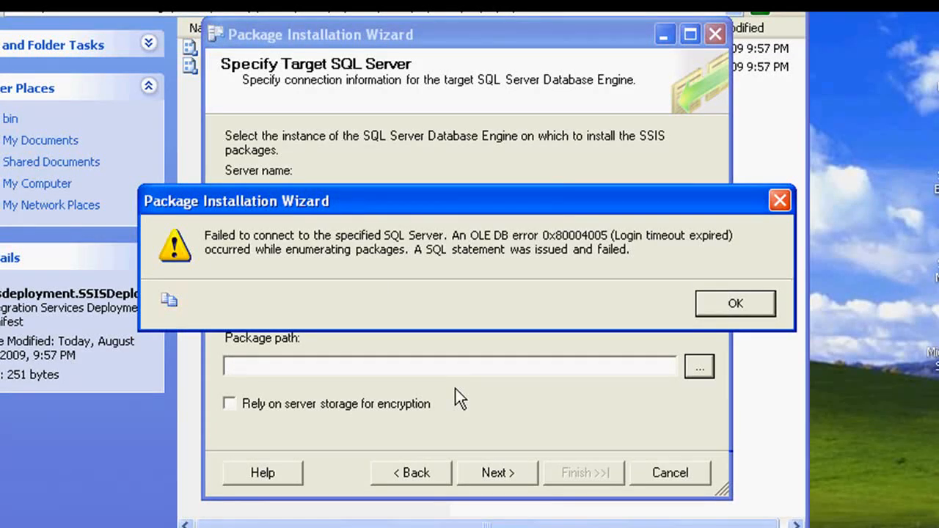
key("Return")
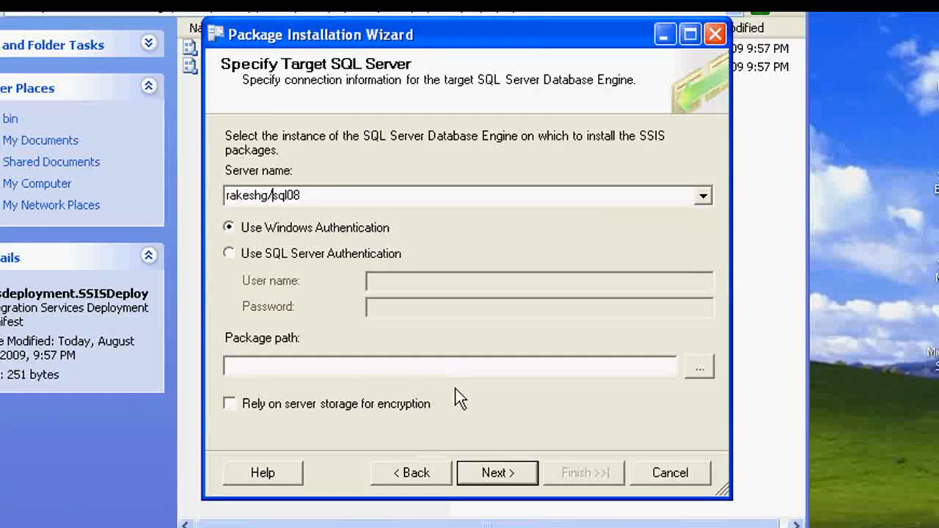
Step: Replace the forward slash before sql08 in the target server name with a backslash
key("Left")
key("Left")
key("Left")
key("Left")
key("Left")
key("Right")
key("Right")
key("Right")
key("Right")
key("Right")
key("BackSpace")
type("\\")
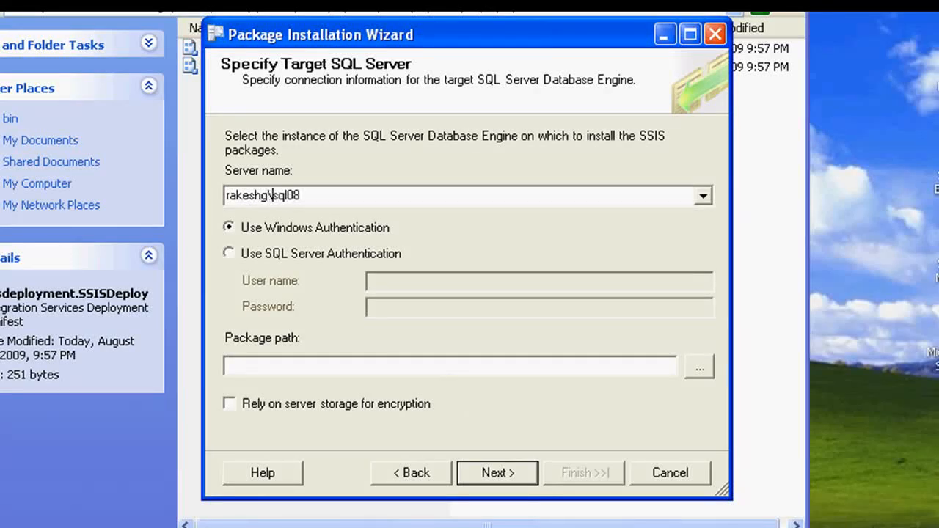
Step: Choose the SSIS Packages root as the package path and continue to the installation folder selection
left_click(708, 368)
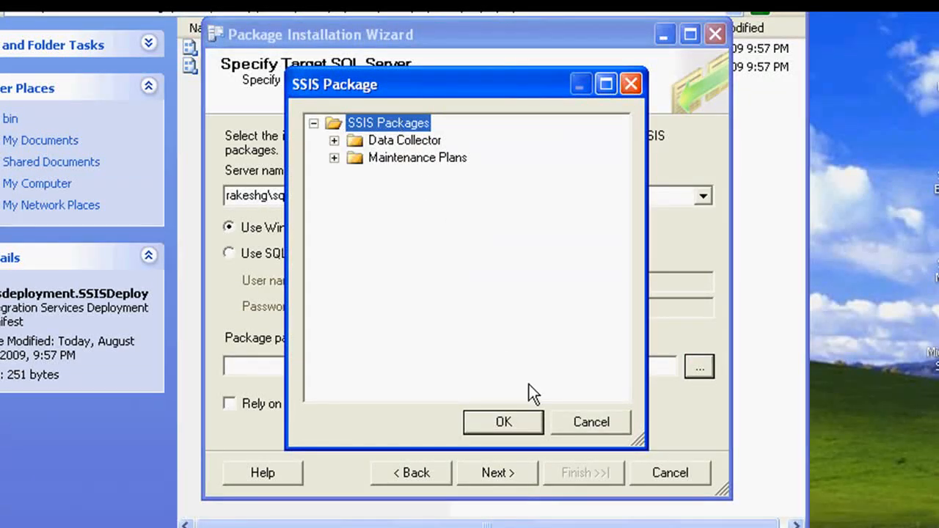
left_click(503, 422)
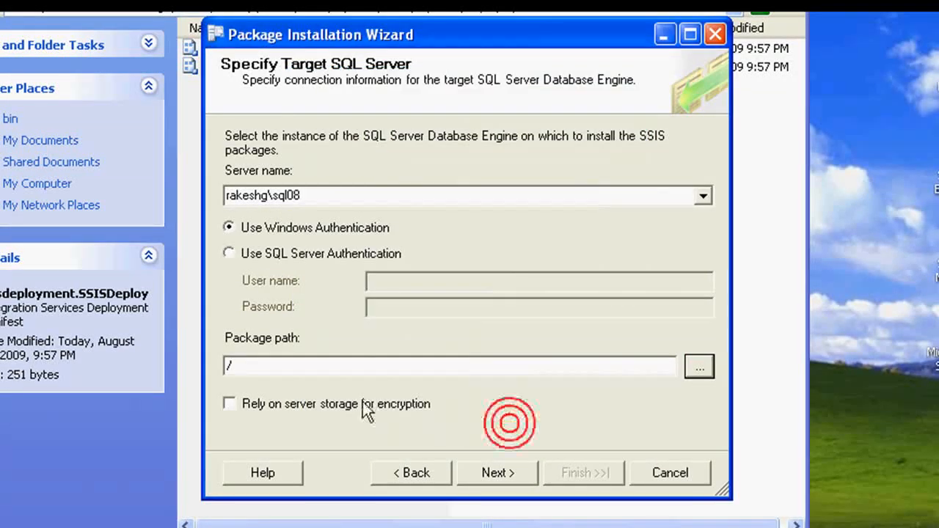
left_click(504, 473)
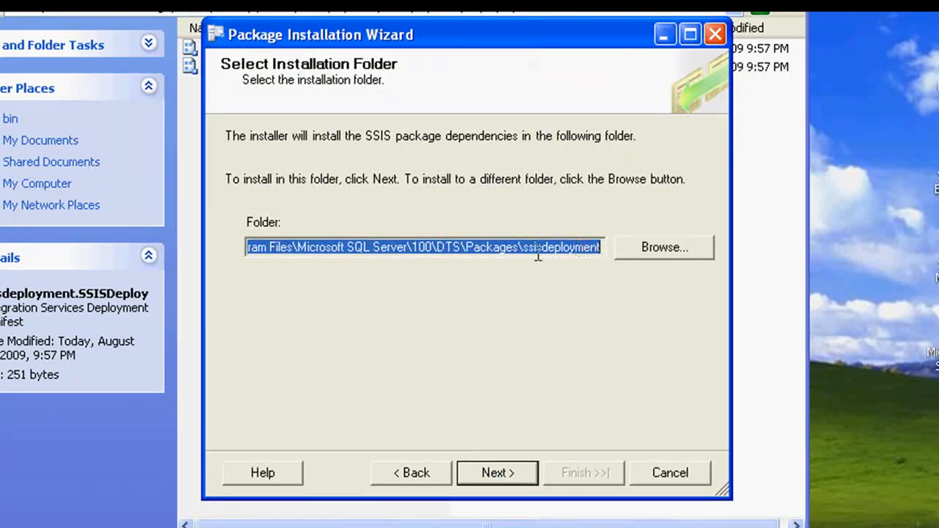
Step: Accept the default ssisdeployment dependency folder, install the package to SQL Server, and finish the Package Installation Wizard
left_click(306, 244)
left_click_drag(260, 242, 603, 247)
left_click(488, 467)
left_click(478, 472)
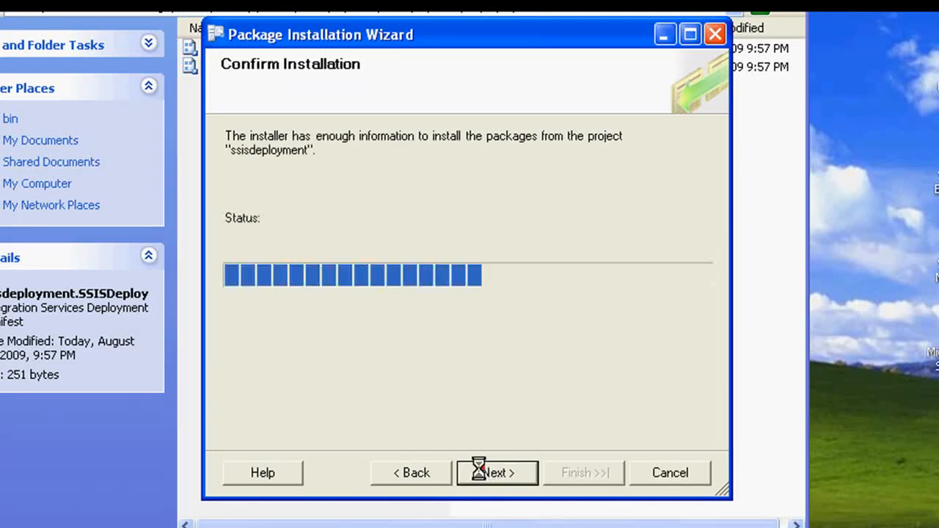
left_click(571, 476)
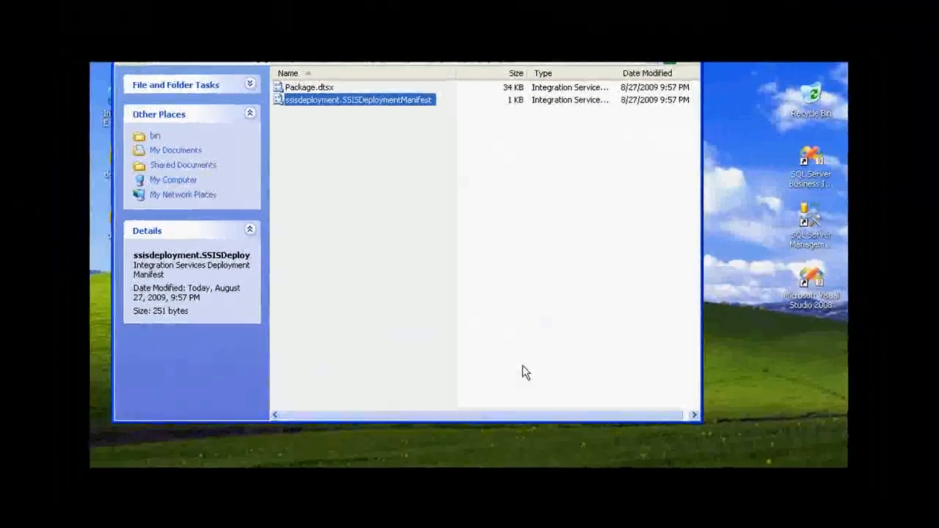
Step: Open SQL Server Management Studio and connect to the SQL08 Database Engine and the local Integration Services server with Windows Authentication
double_click(807, 219)
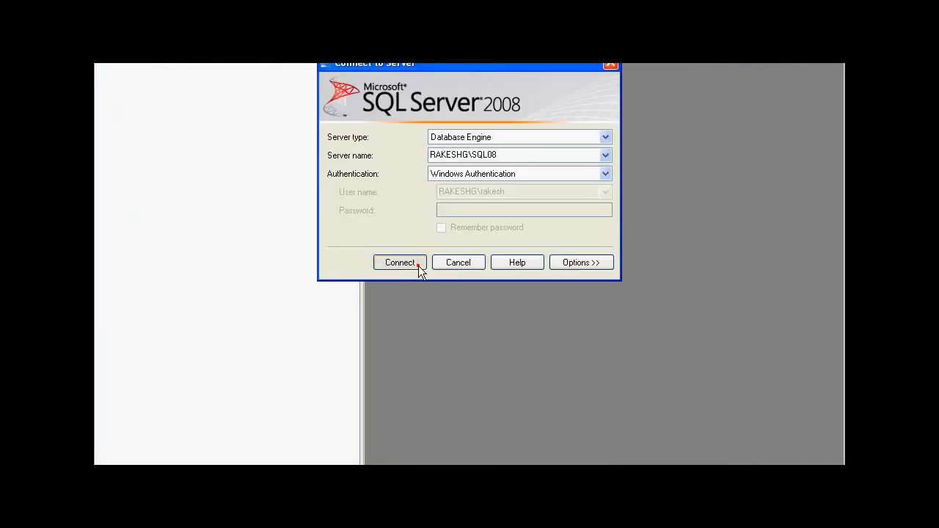
left_click(418, 265)
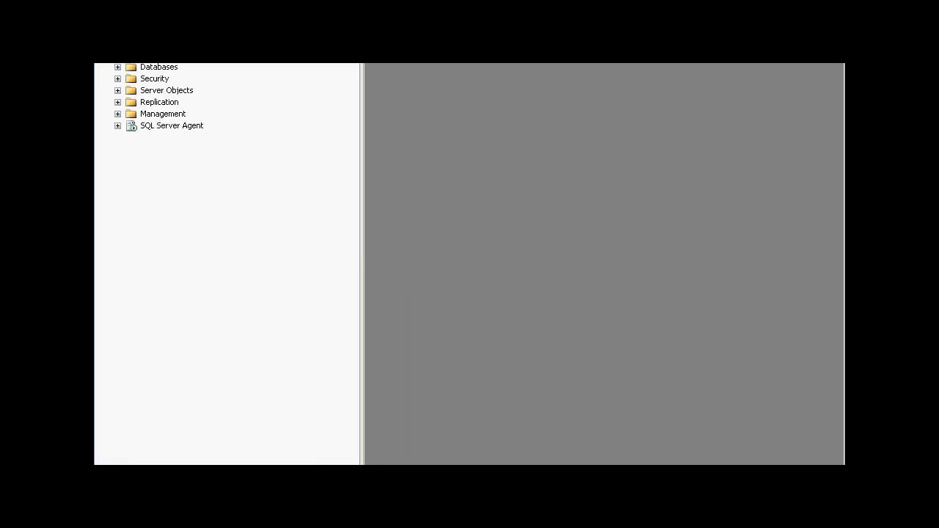
left_click(110, 57)
left_click(136, 86)
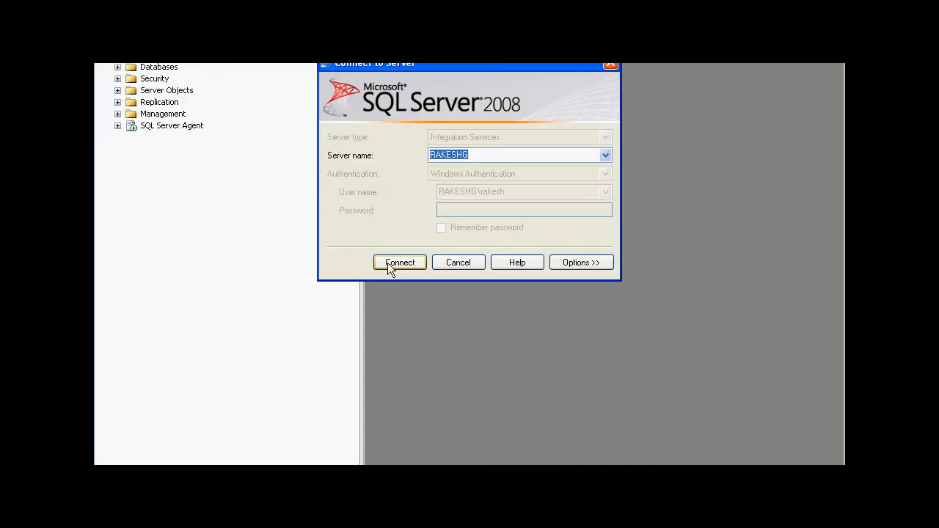
left_click(388, 262)
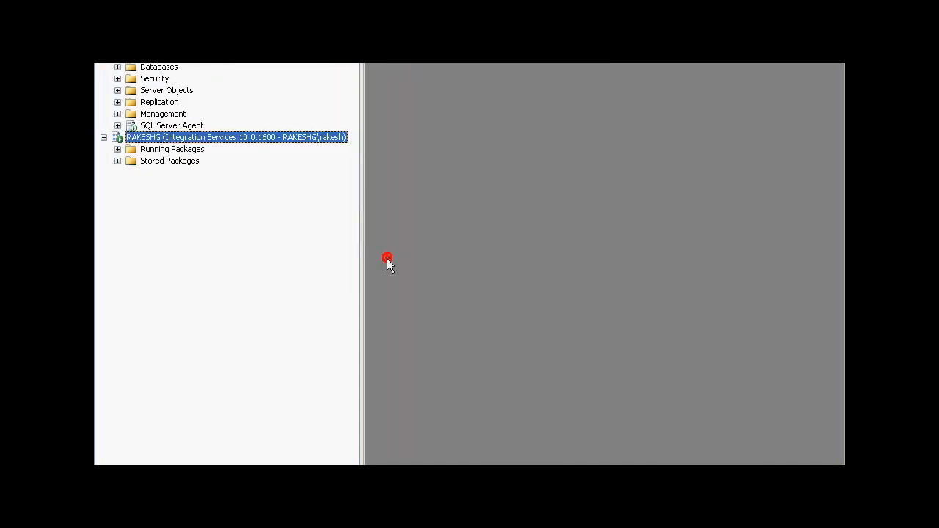
Step: Expand Stored Packages to examine the deployed packages under File System's ssisdeployment folder and under MSDB
left_click(118, 161)
left_click(131, 173)
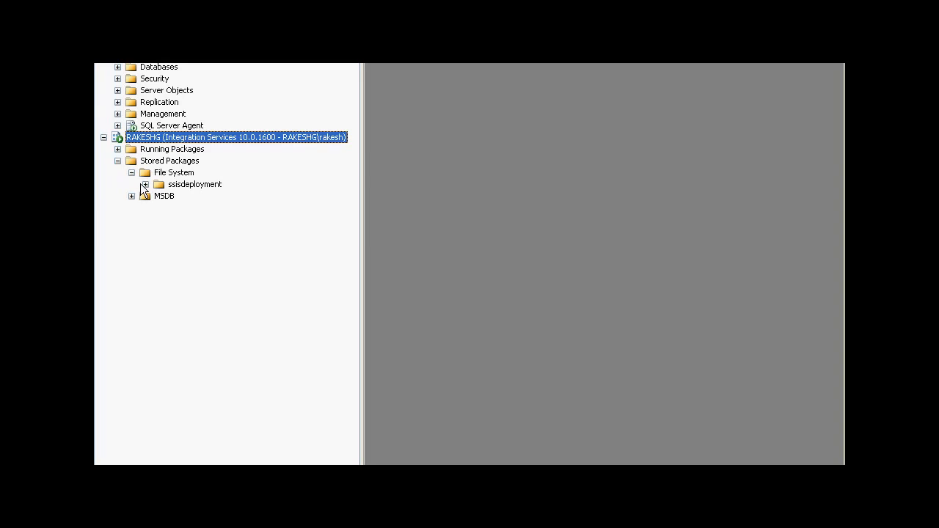
left_click(131, 196)
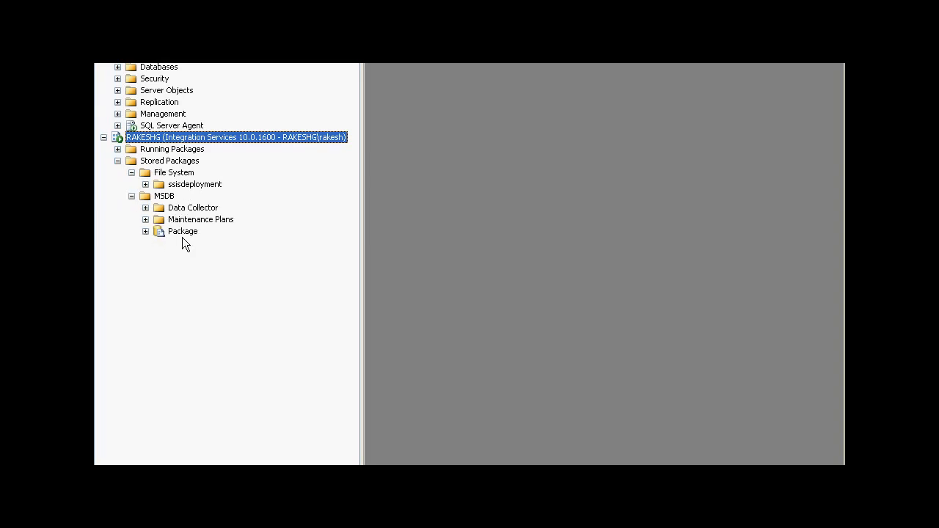
left_click(146, 184)
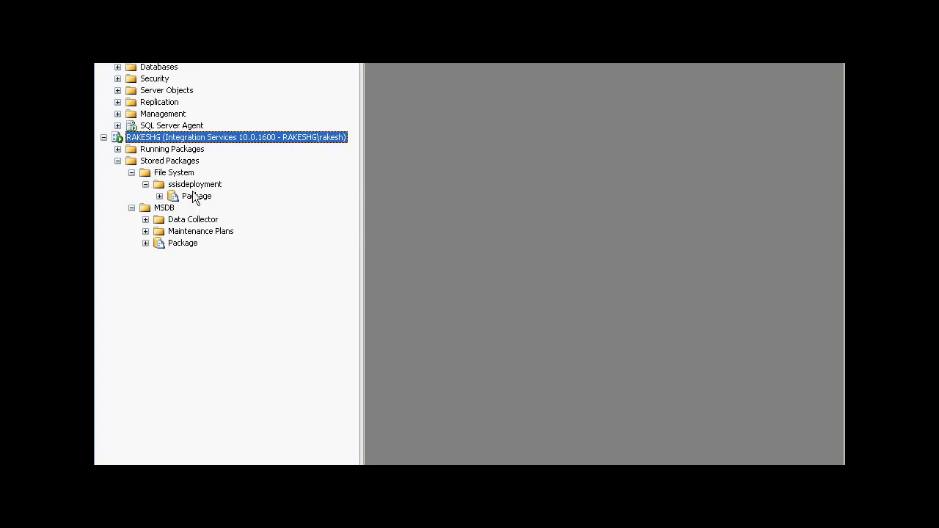
left_click(145, 243)
Step: Open the run settings for the package in the File System's ssisdeployment folder
right_click(194, 196)
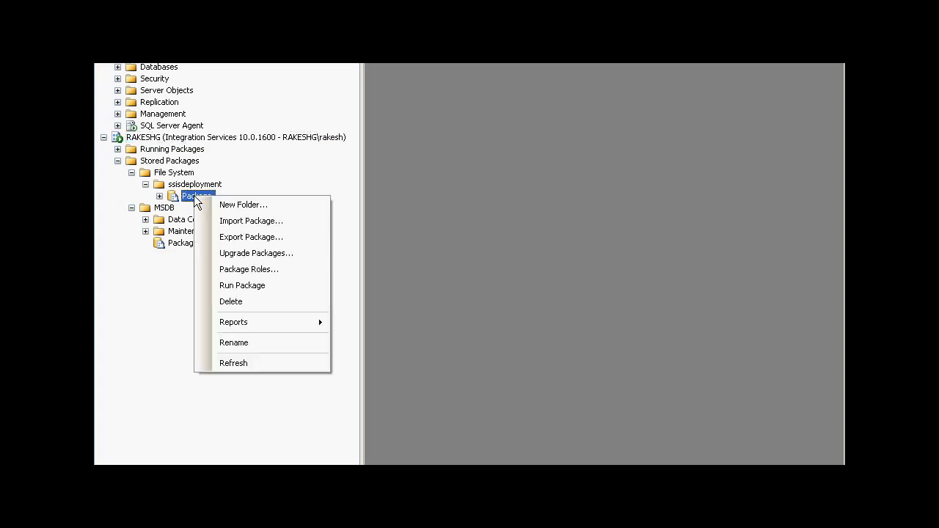
left_click(246, 286)
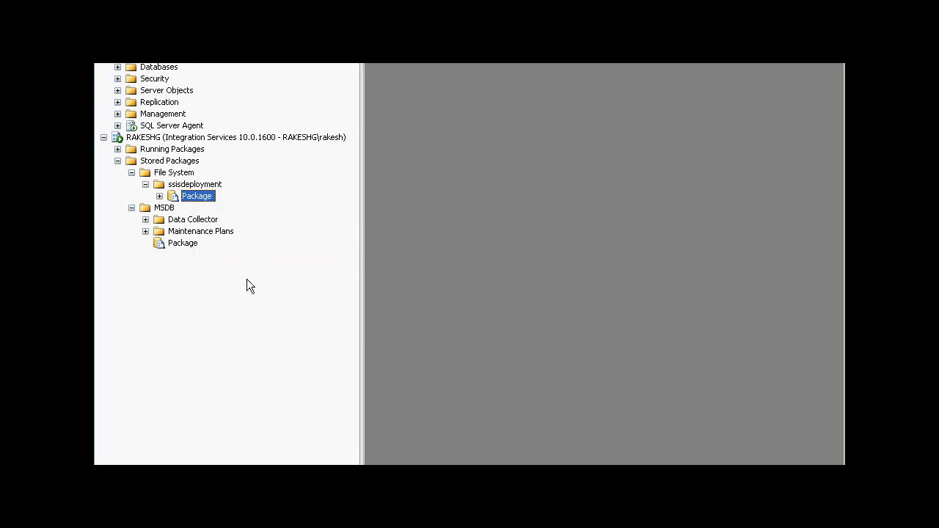
left_click_drag(345, 22, 420, 54)
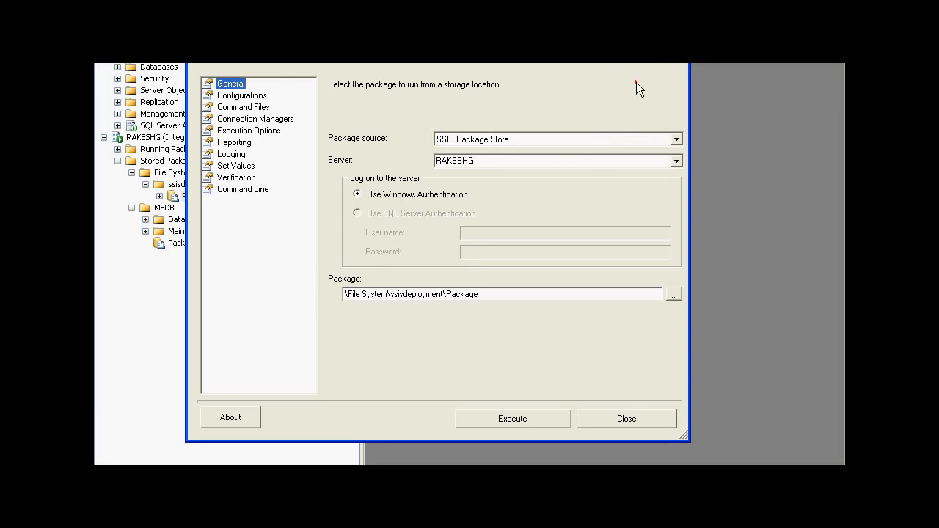
key("Tab")
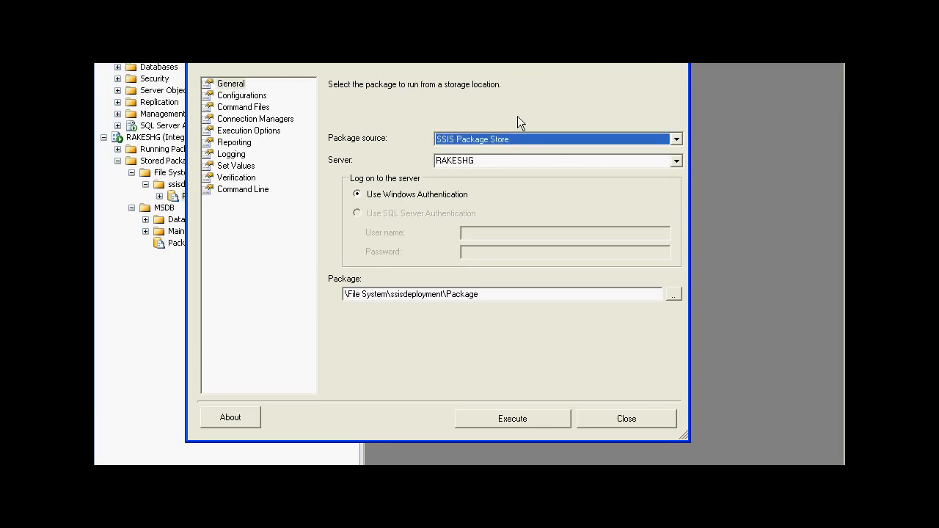
Step: Adjust the connection manager column widths and include both the Excel and DemoDB connection managers for the package run
left_click(242, 95)
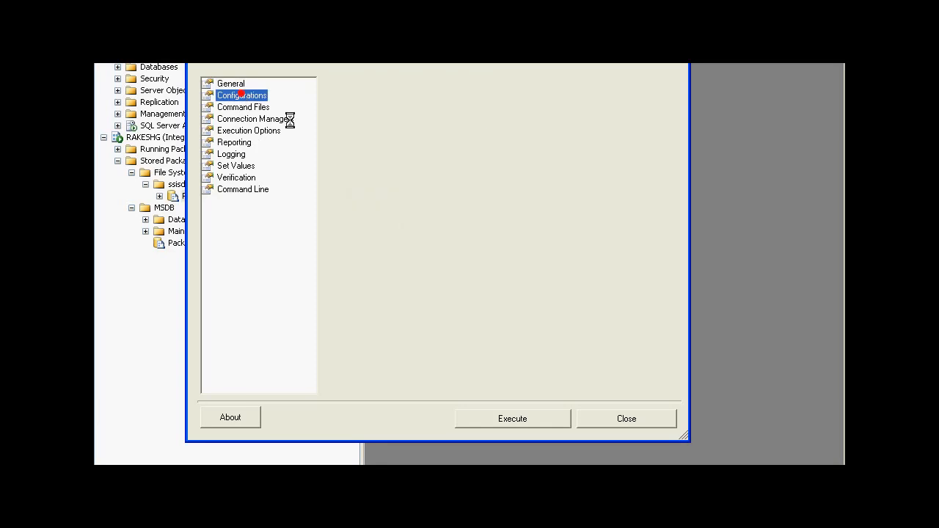
left_click(242, 107)
left_click(239, 120)
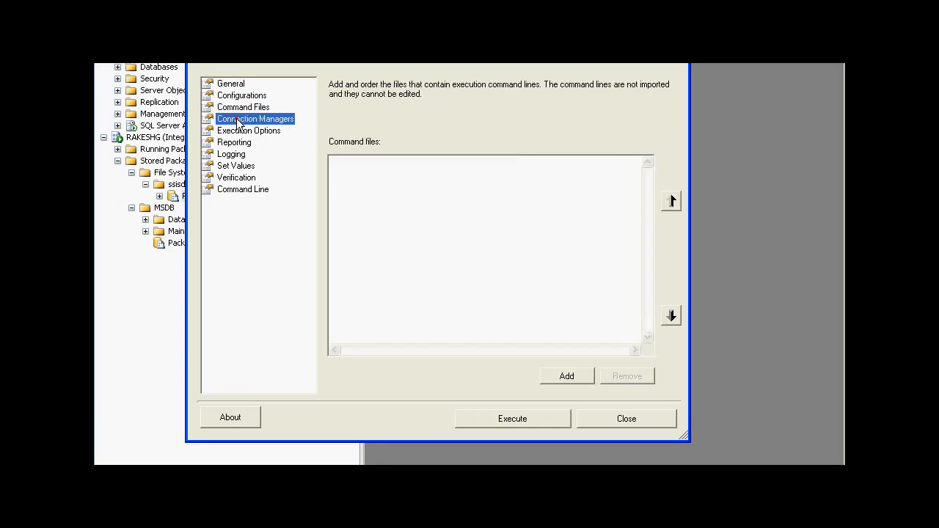
left_click_drag(408, 168, 462, 167)
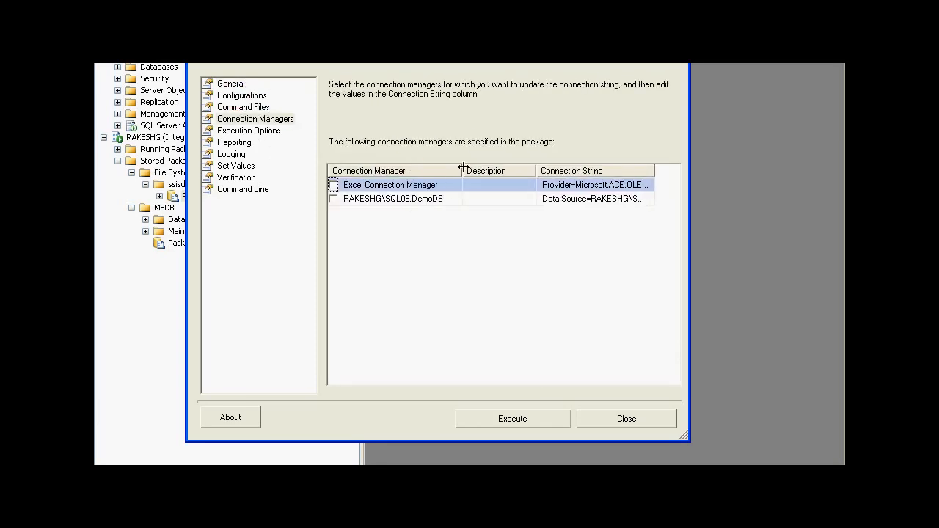
left_click_drag(535, 170, 512, 170)
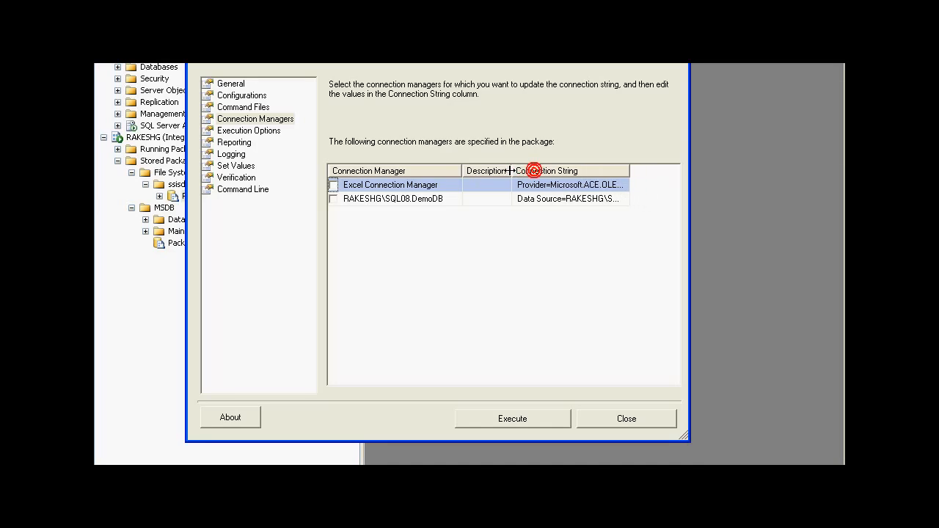
left_click_drag(628, 169, 656, 170)
left_click(334, 185)
left_click(334, 199)
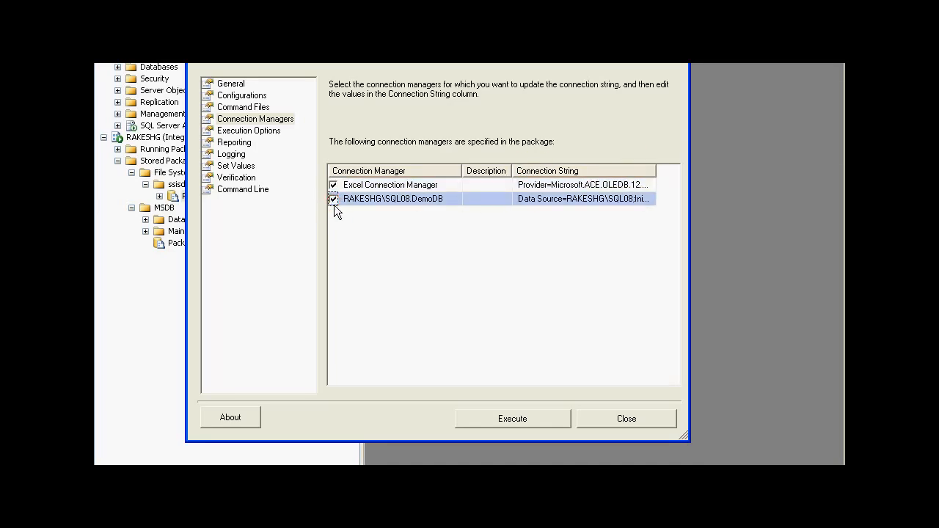
Step: Review the Execution Options, Reporting, Logging, Set Values, Verification and Command Line settings of the package run
left_click(257, 131)
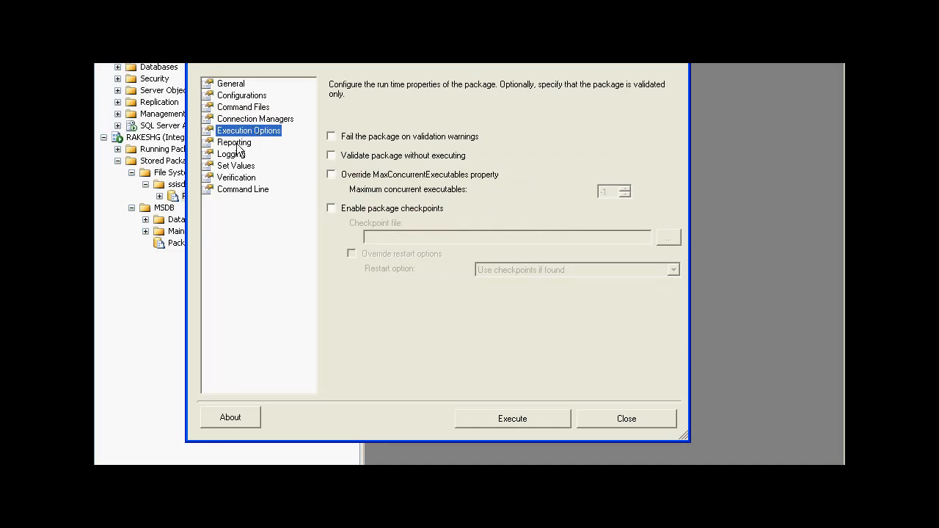
left_click(235, 143)
left_click(231, 155)
left_click(233, 167)
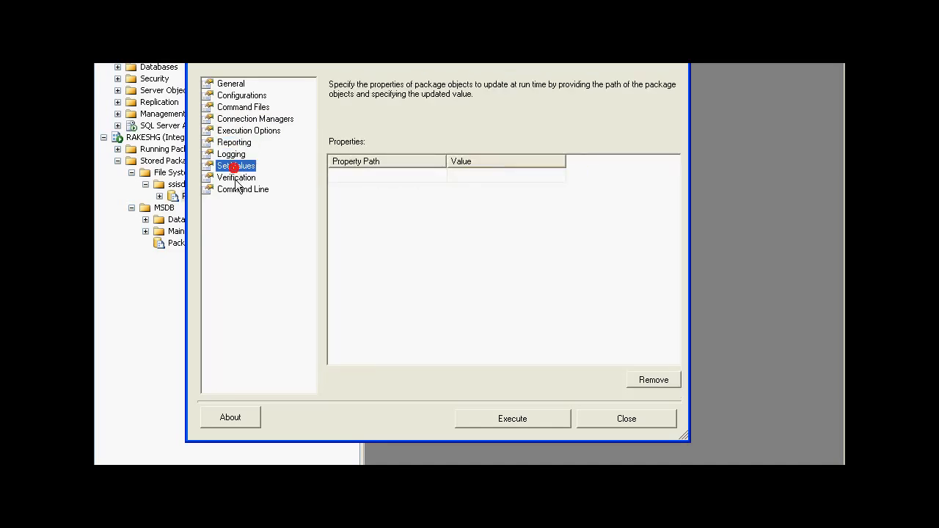
left_click(236, 178)
left_click(236, 190)
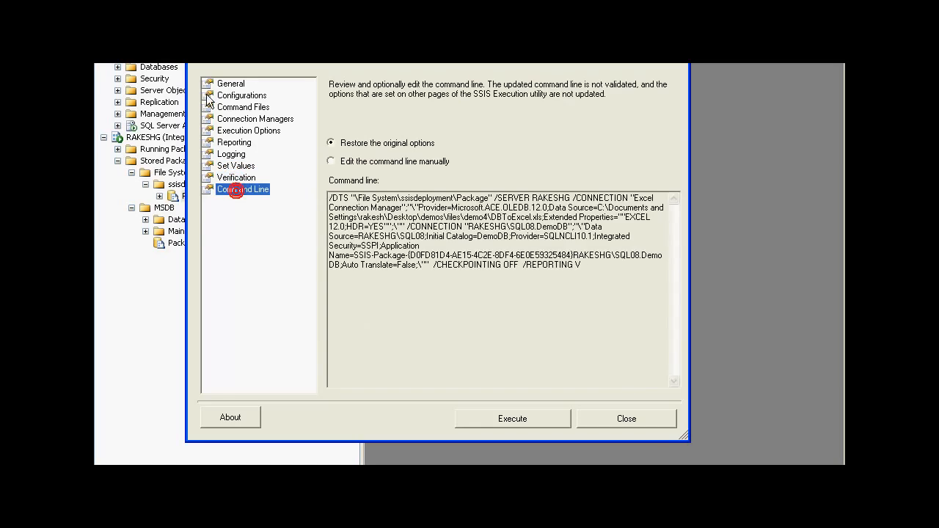
Step: Return to the General settings and execute the ssisdeployment package from the SSIS Package Store
left_click(224, 85)
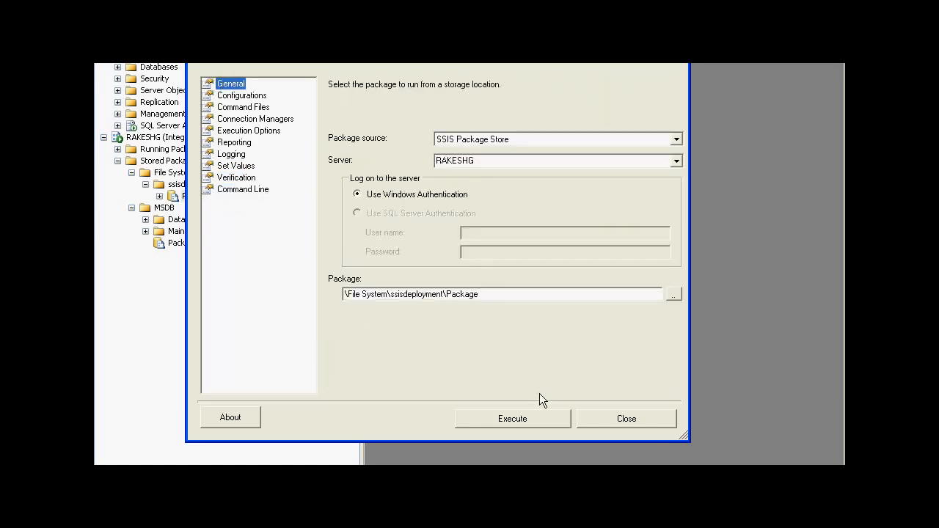
left_click(526, 419)
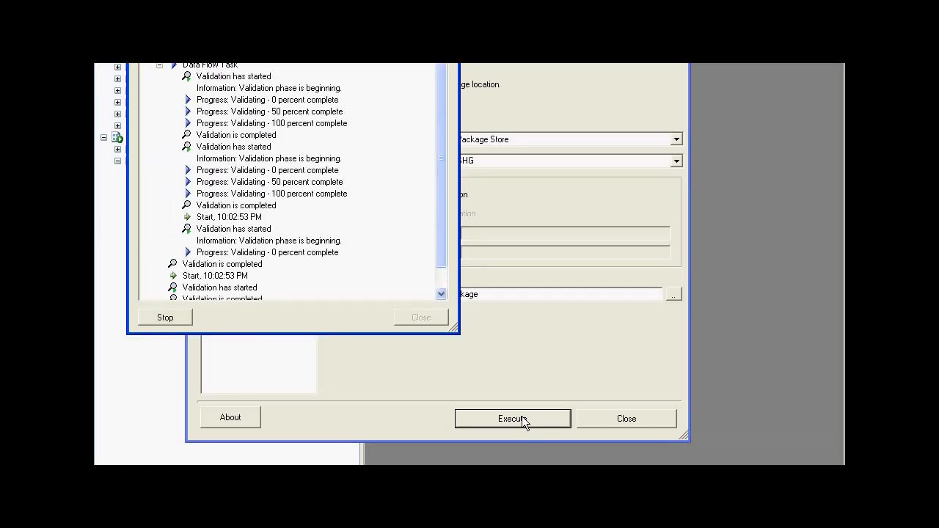